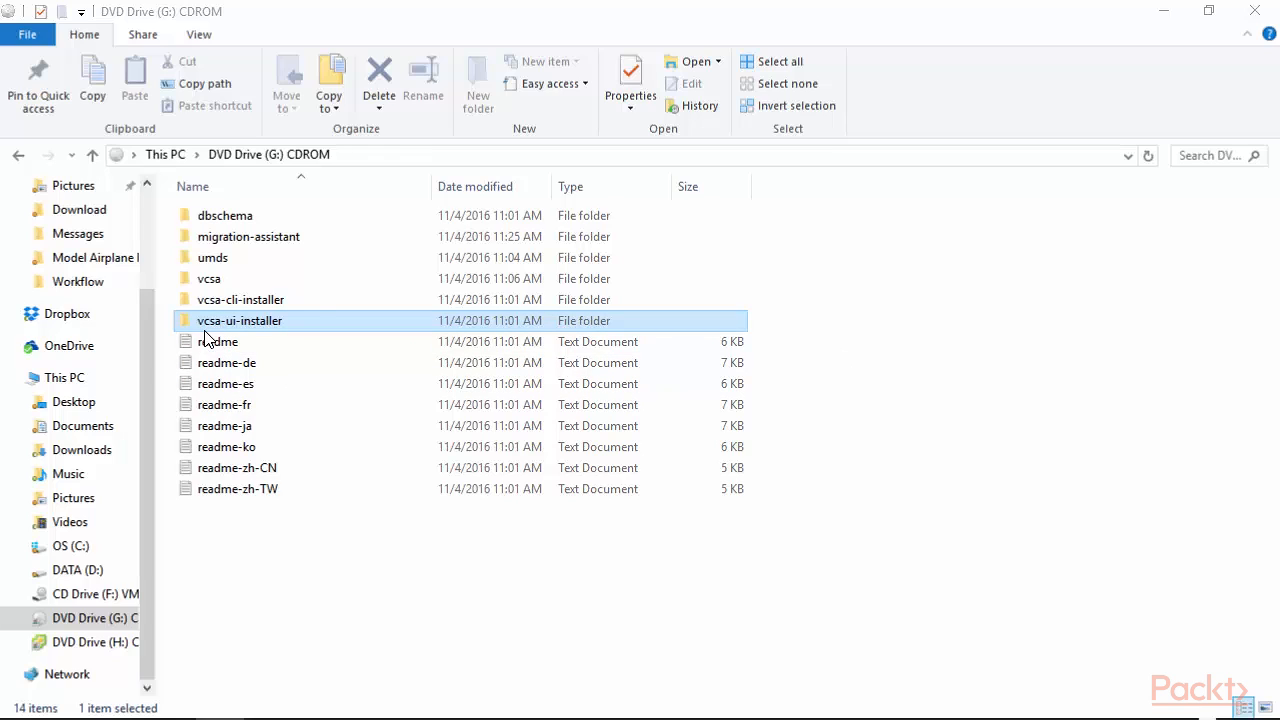
- Run the installer from the vcsa-ui-installer\win32 folder and choose to upgrade an existing vCenter Server Appliance
{"action": "double_click", "coordinate": [236, 321]}
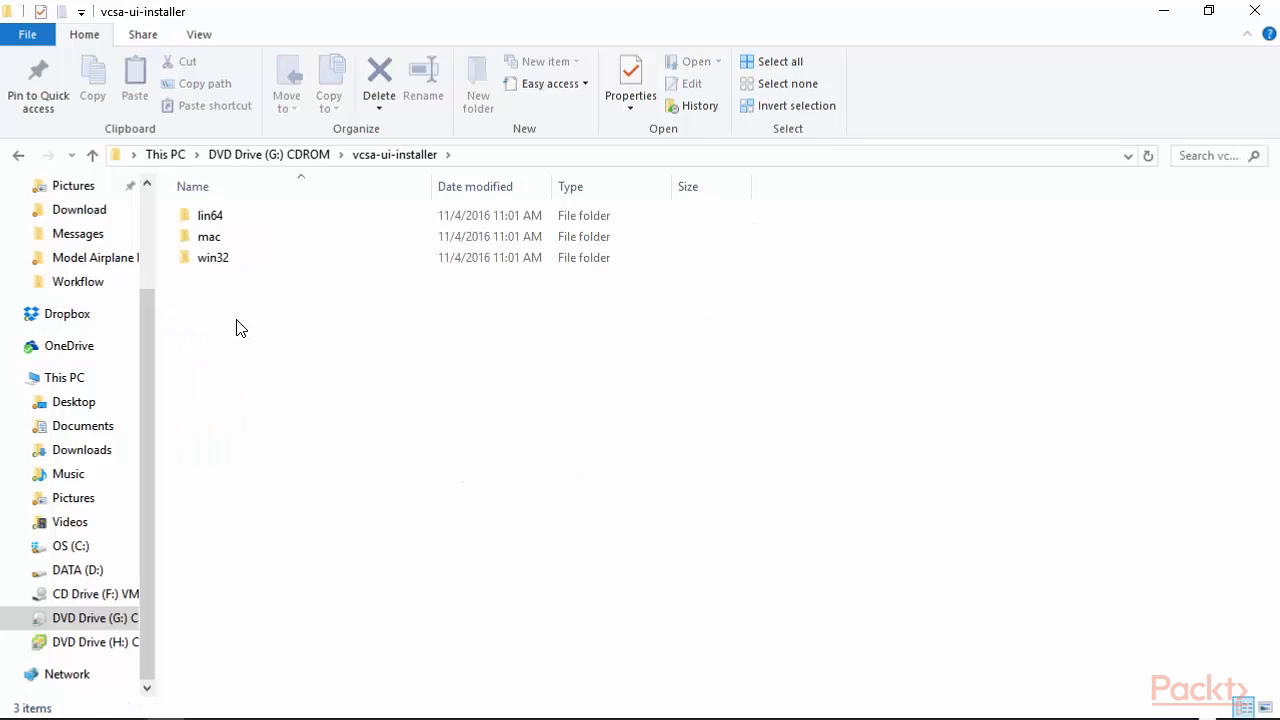
{"action": "double_click", "coordinate": [218, 260]}
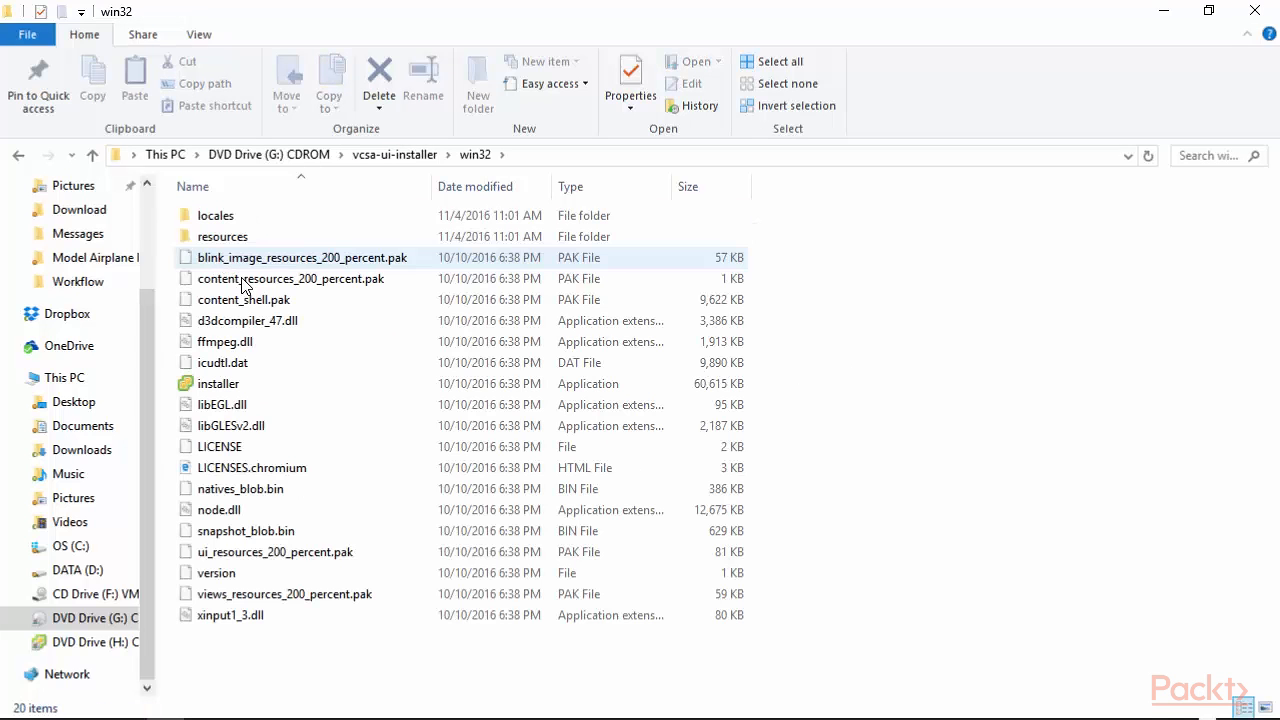
{"action": "double_click", "coordinate": [226, 390]}
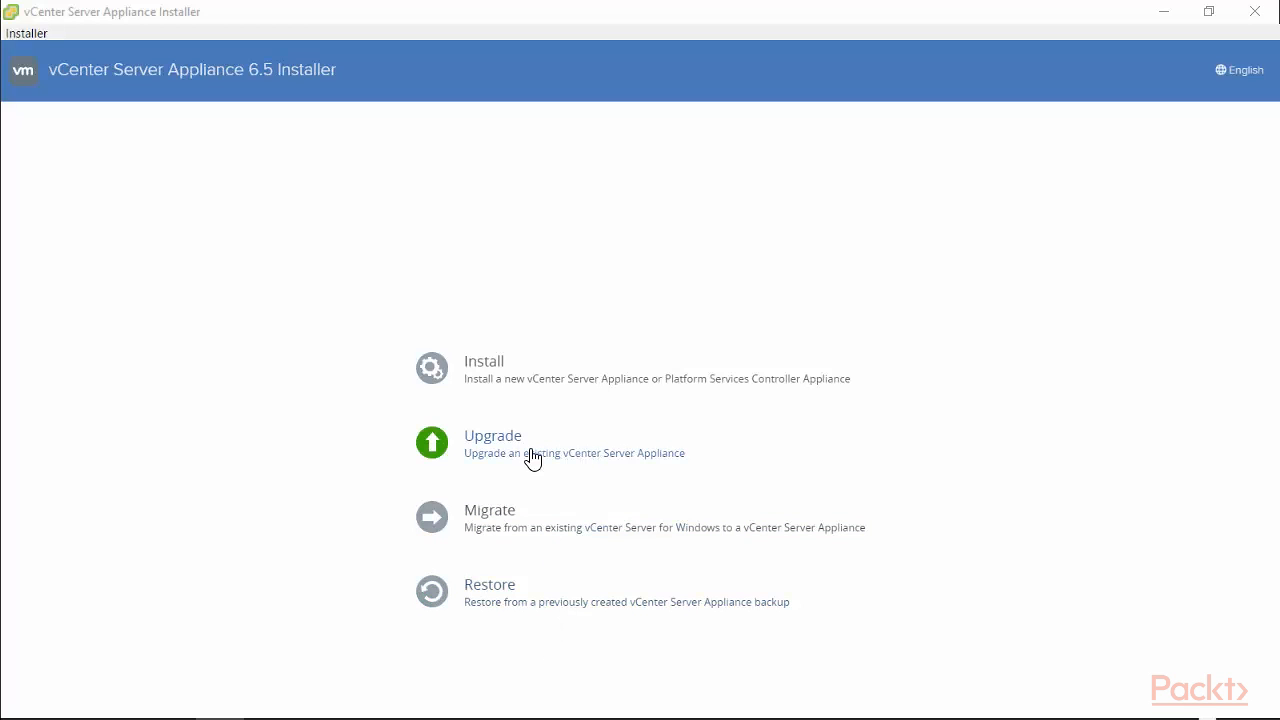
{"action": "left_click", "coordinate": [574, 444]}
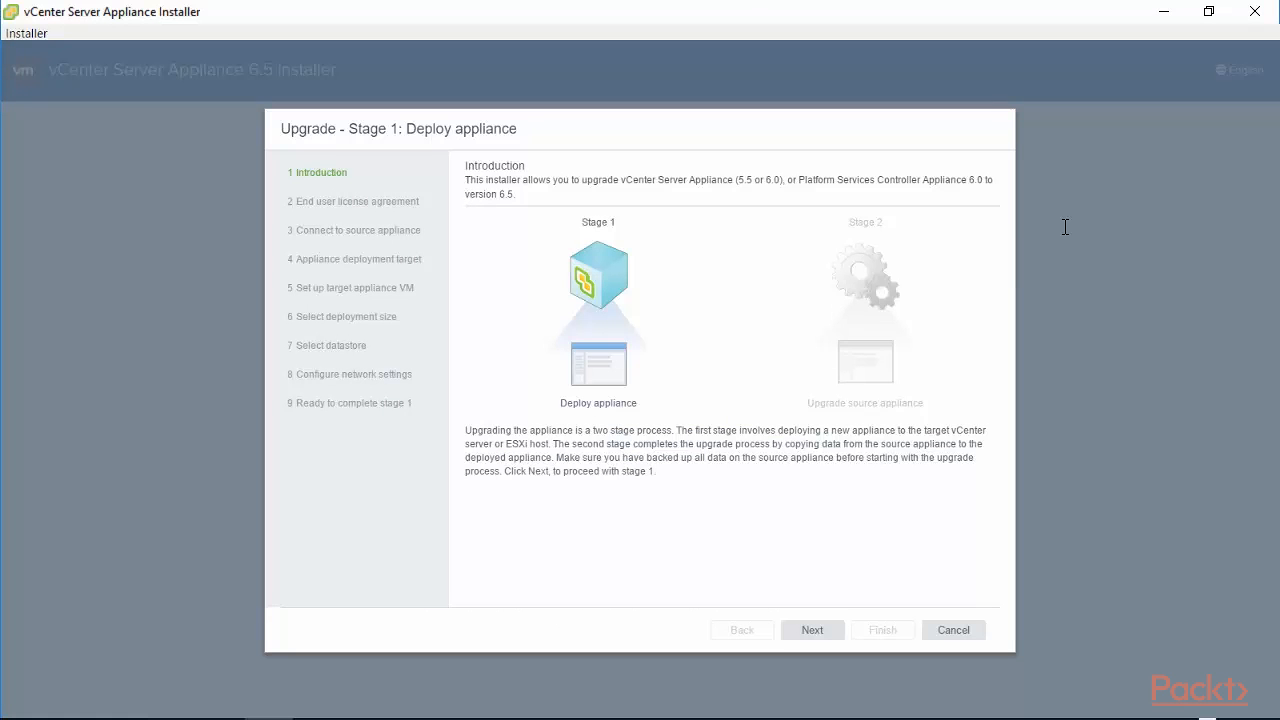
- Proceed past the upgrade introduction and accept the end user license agreement
{"action": "triple_click", "coordinate": [485, 189]}
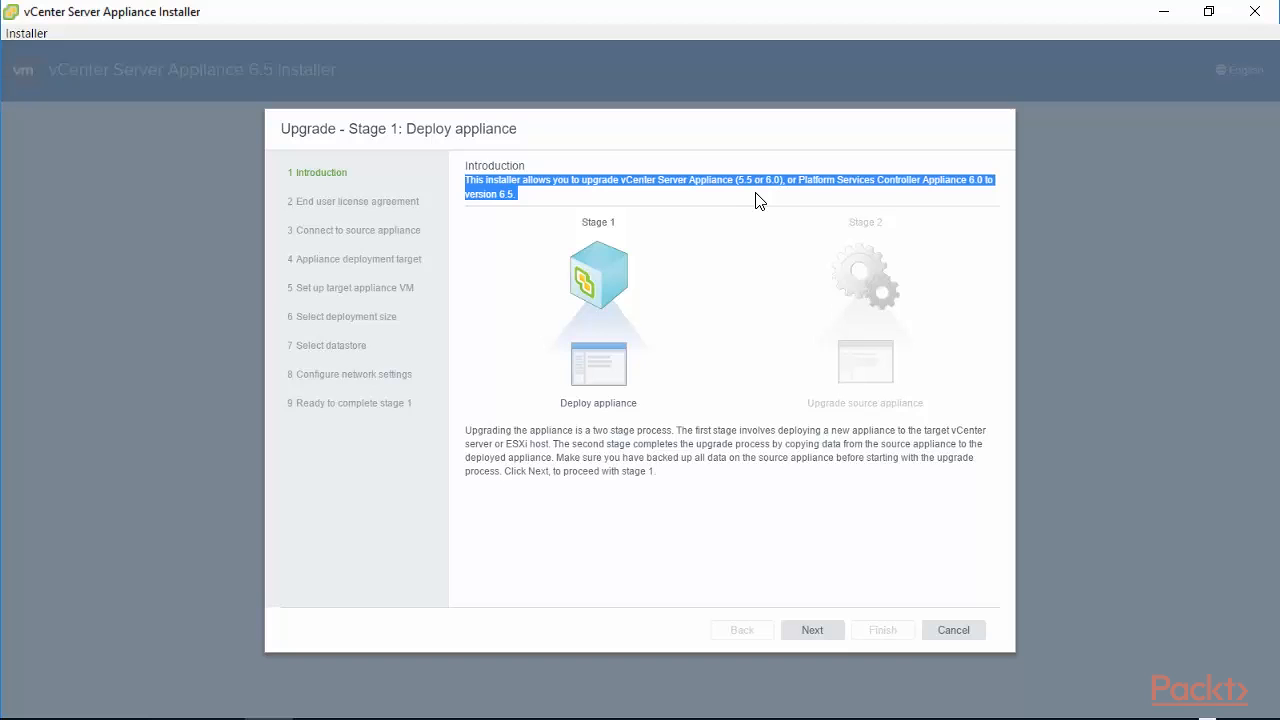
{"action": "left_click", "coordinate": [815, 632]}
{"action": "left_click", "coordinate": [471, 456]}
{"action": "left_click", "coordinate": [814, 632]}
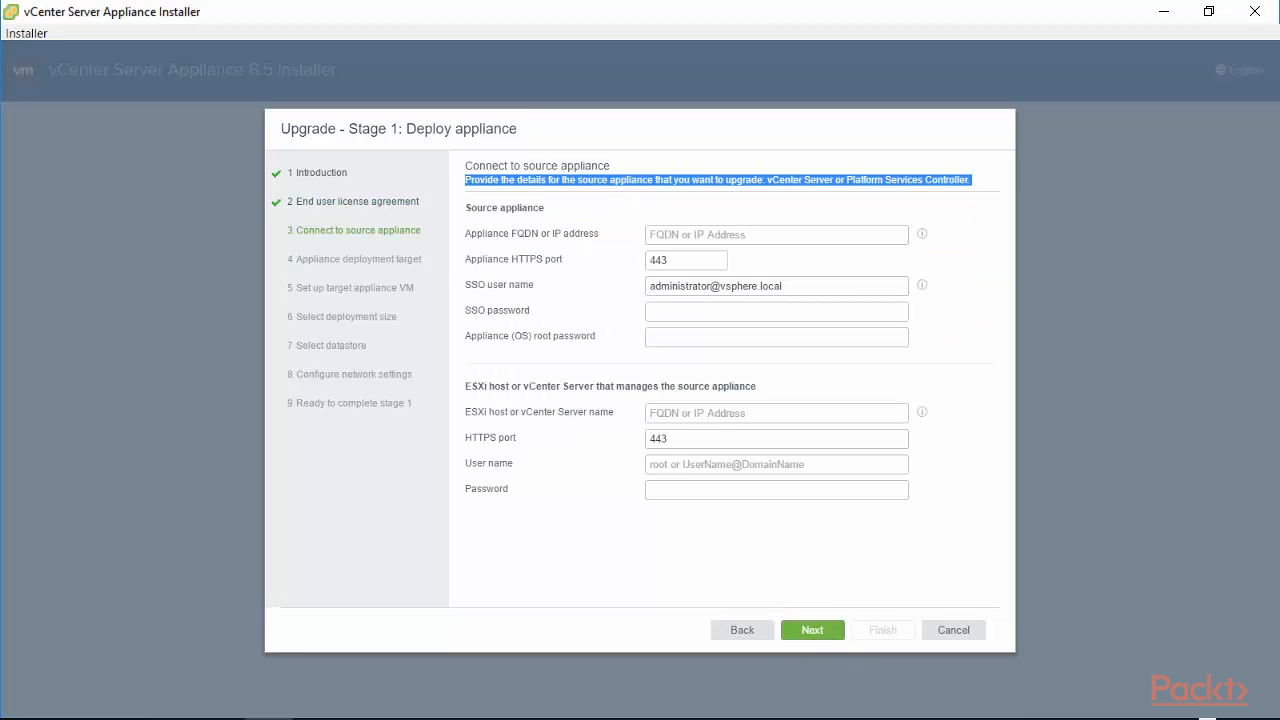
- Set the source appliance's FQDN or IP address to 192.168.0.210
{"action": "left_click", "coordinate": [680, 236]}
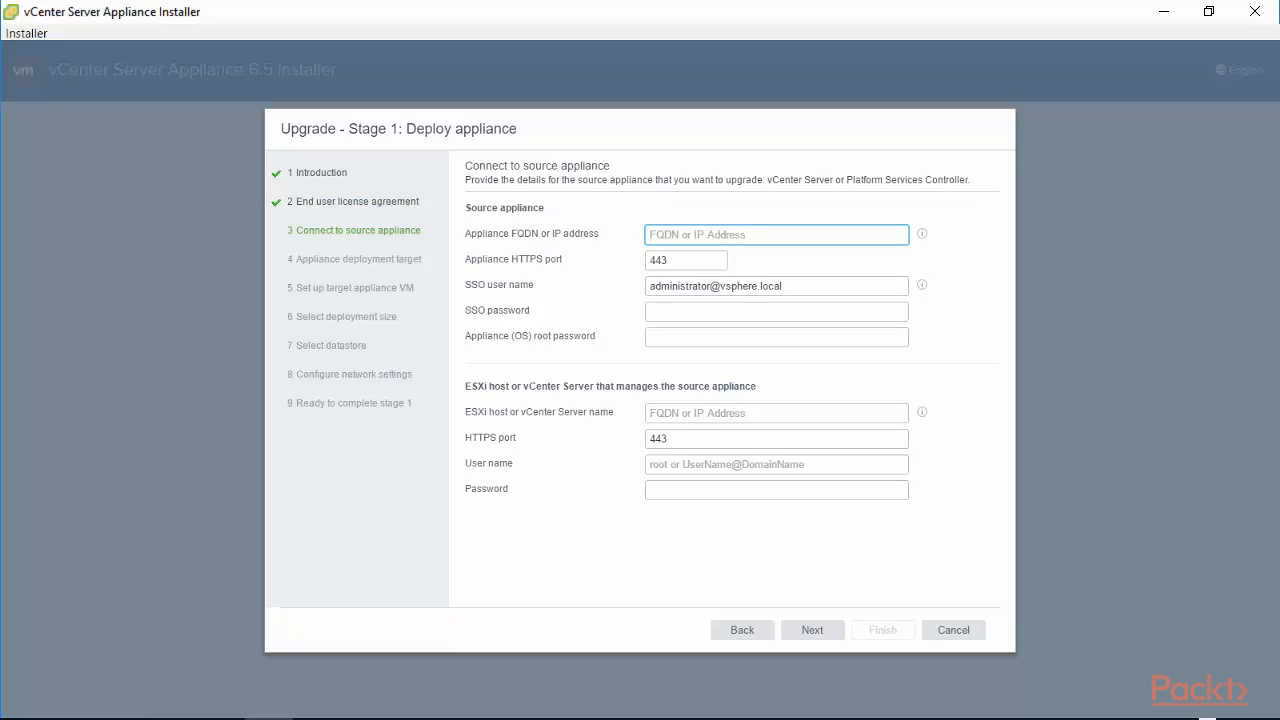
{"action": "type", "text": "192.168.0"}
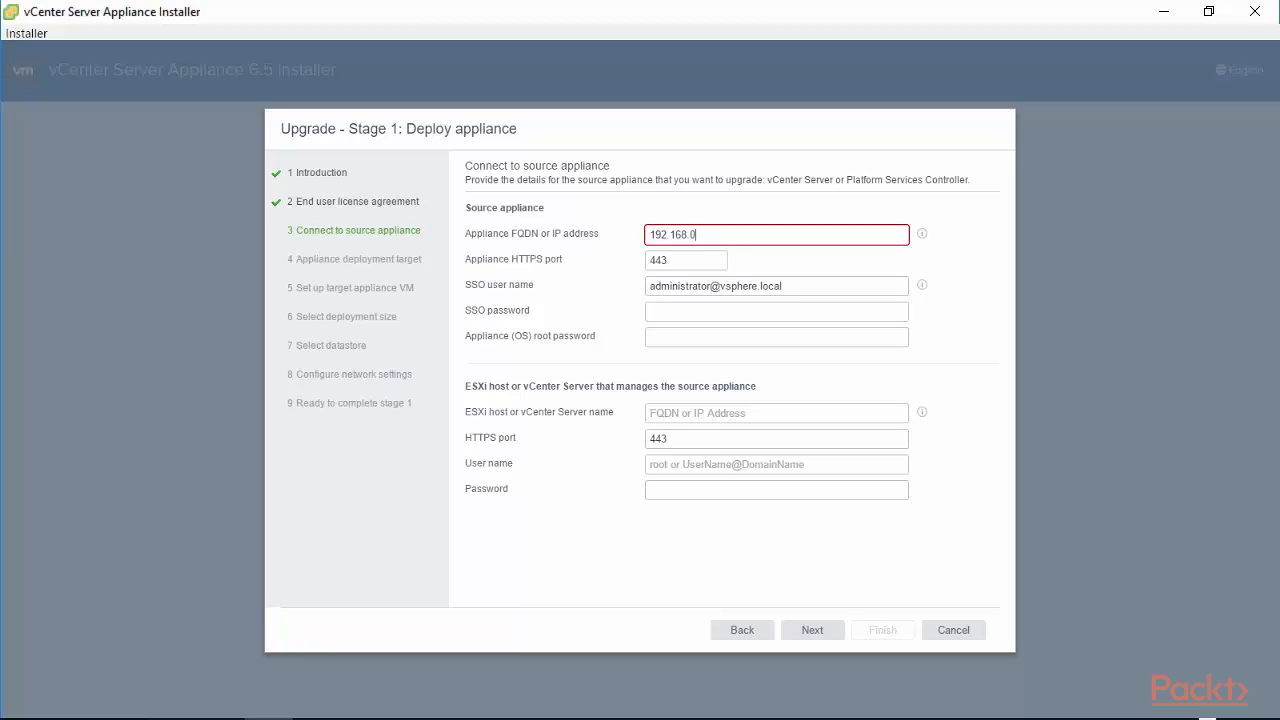
{"action": "type", "text": ".210"}
- Change the domain of the source appliance's SSO user name to packtpub.local
{"action": "left_click", "coordinate": [799, 291]}
{"action": "key", "text": "BackSpace"}
{"action": "key", "text": "BackSpace"}
{"action": "key", "text": "BackSpace"}
{"action": "key", "text": "BackSpace"}
{"action": "key", "text": "BackSpace"}
{"action": "key", "text": "BackSpace"}
{"action": "key", "text": "BackSpace"}
{"action": "key", "text": "BackSpace"}
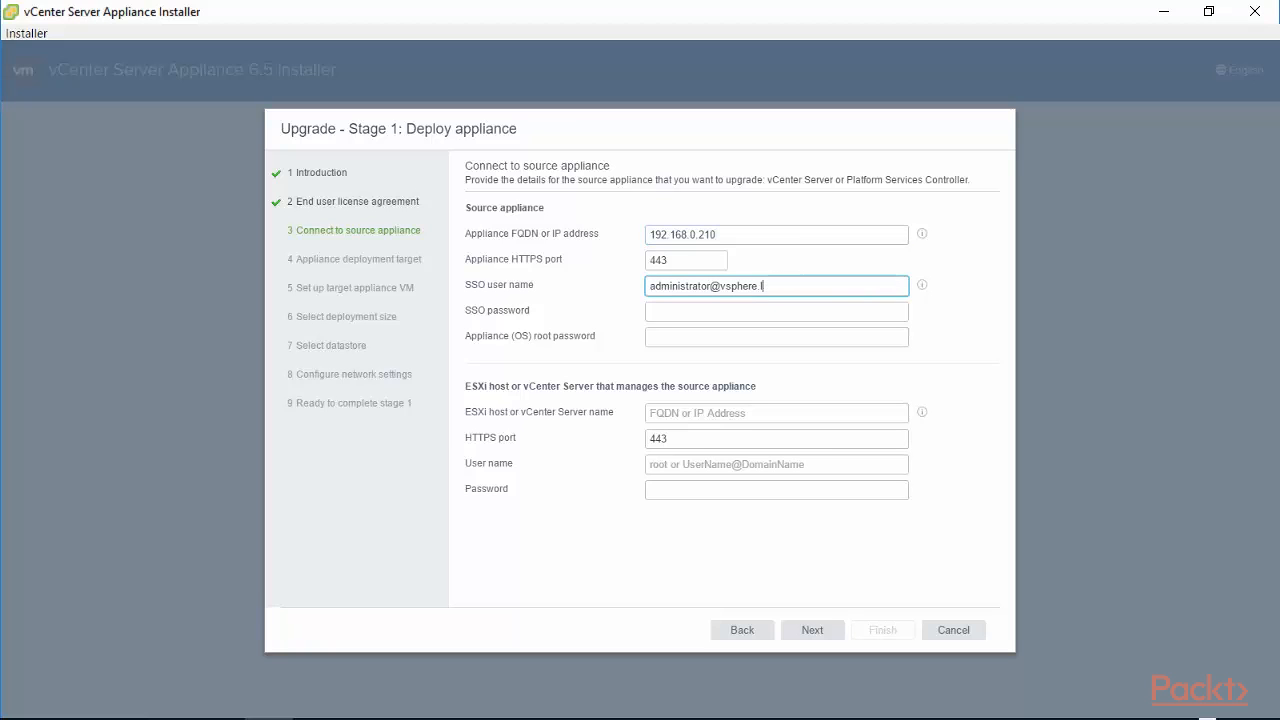
{"action": "key", "text": "BackSpace"}
{"action": "key", "text": "BackSpace"}
{"action": "key", "text": "BackSpace"}
{"action": "key", "text": "BackSpace"}
{"action": "key", "text": "BackSpace"}
{"action": "type", "text": "packtpub.local"}
- Enter the SSO password and the appliance (OS) root password for the source appliance
{"action": "left_click", "coordinate": [732, 318]}
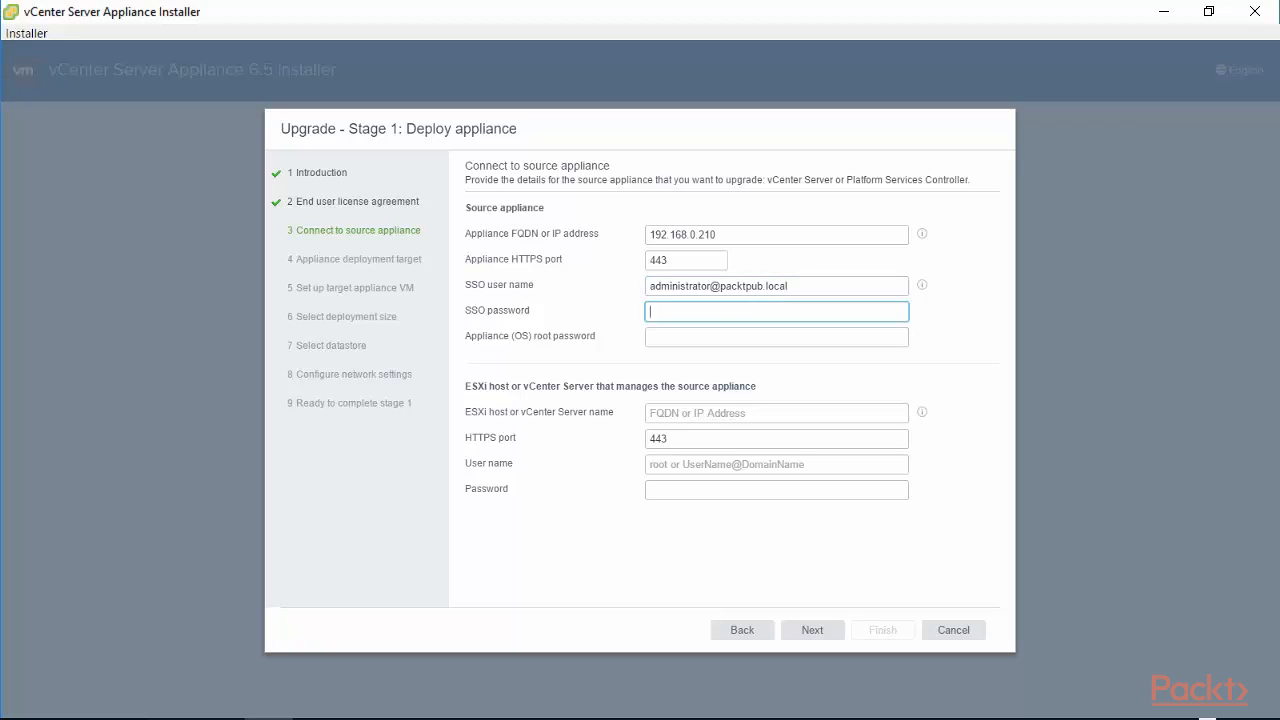
{"action": "type", "text": "••••••••"}
{"action": "key", "text": "Tab"}
{"action": "type", "text": "••••••••"}
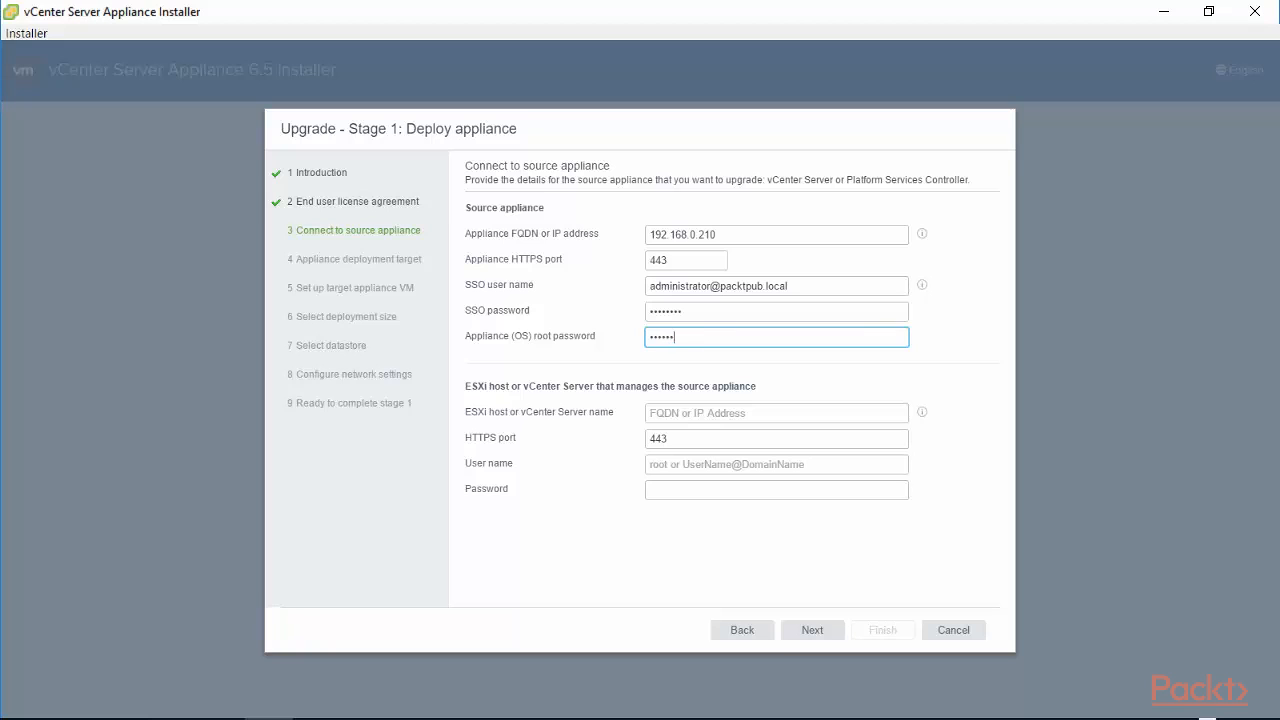
- Specify 192.168.0.200 as the host managing the source appliance, with user name root and its password, and accept the certificates to continue
{"action": "left_click", "coordinate": [710, 413]}
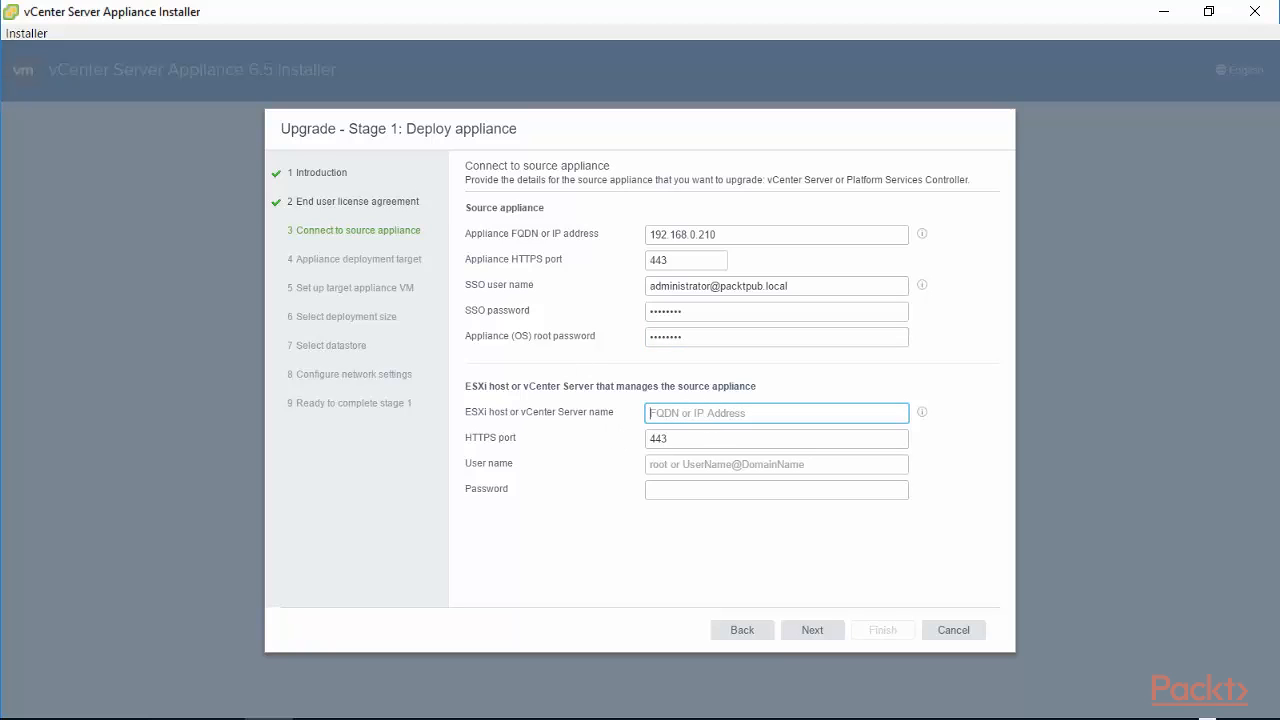
{"action": "type", "text": "192"}
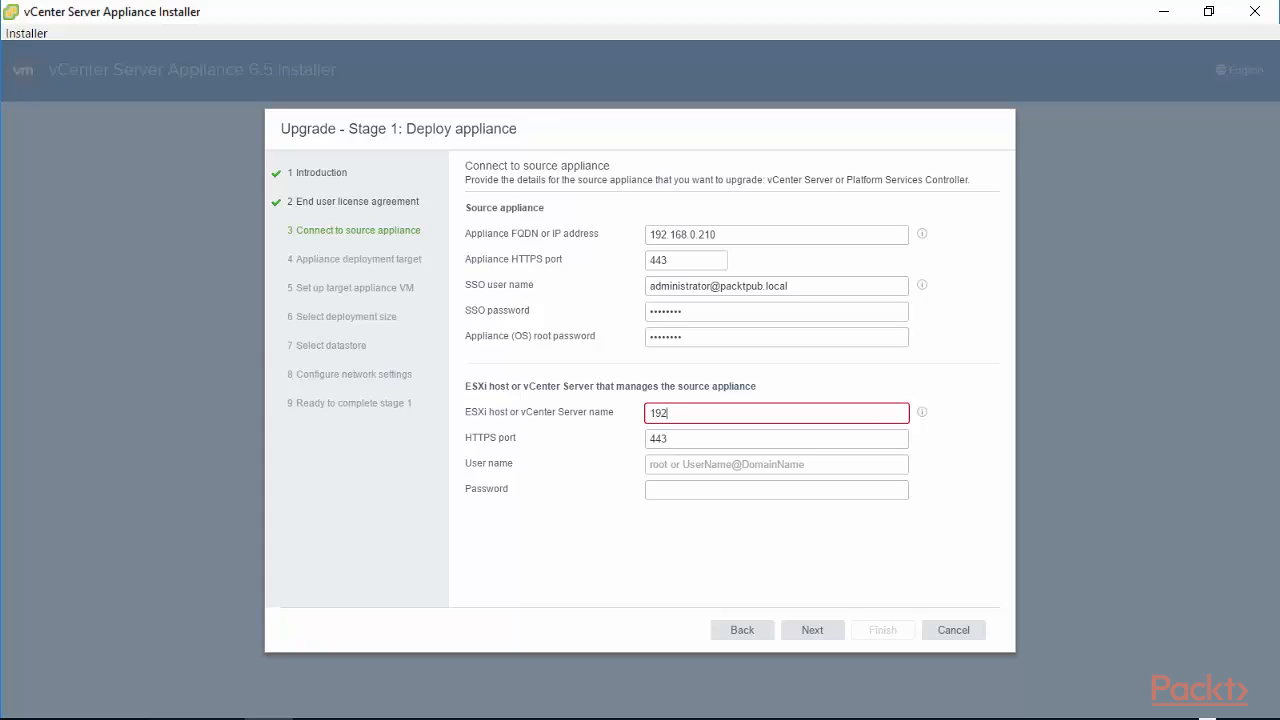
{"action": "type", "text": ".168.0.200"}
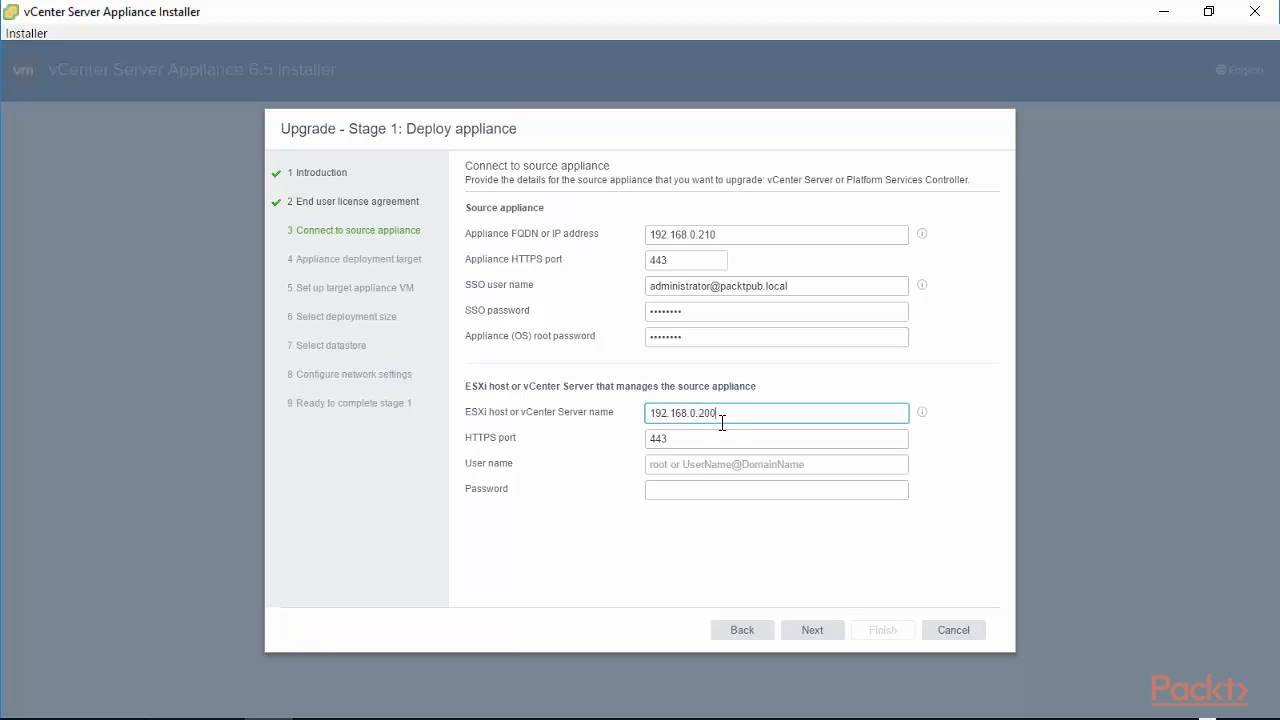
{"action": "left_click", "coordinate": [681, 463]}
{"action": "type", "text": "root"}
{"action": "left_click", "coordinate": [670, 496]}
{"action": "type", "text": "•••••••"}
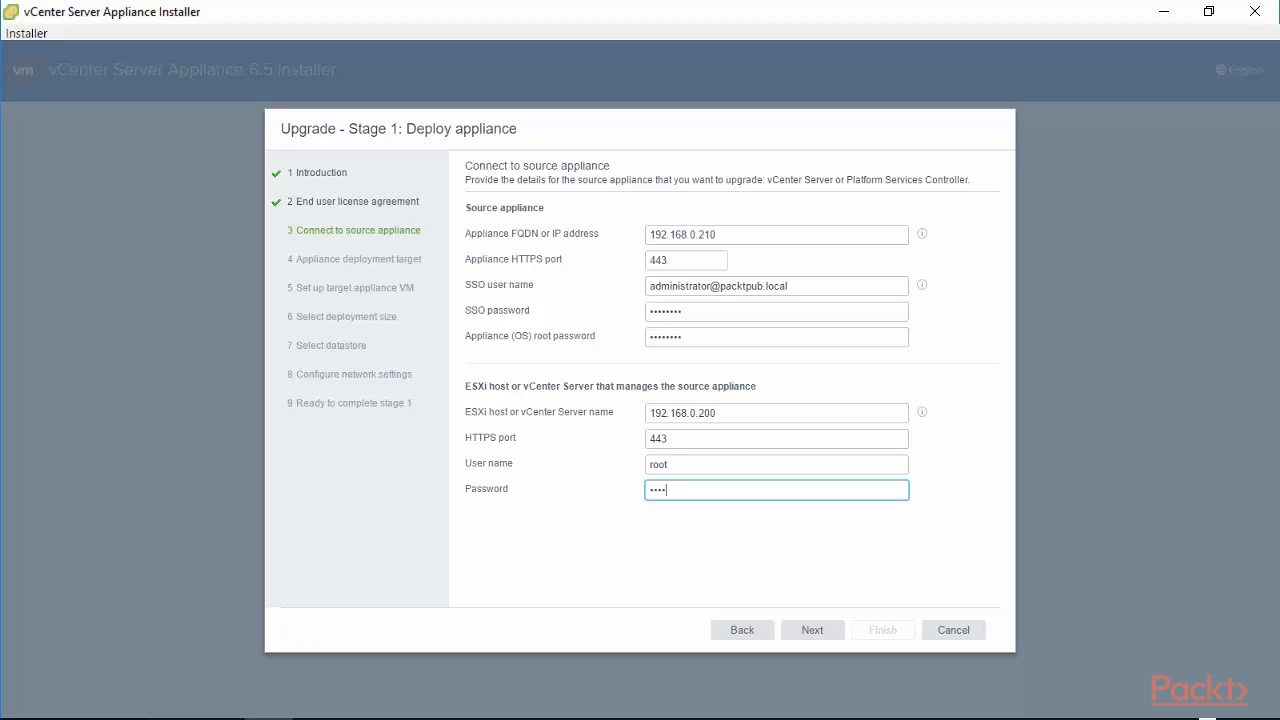
{"action": "left_click", "coordinate": [808, 632]}
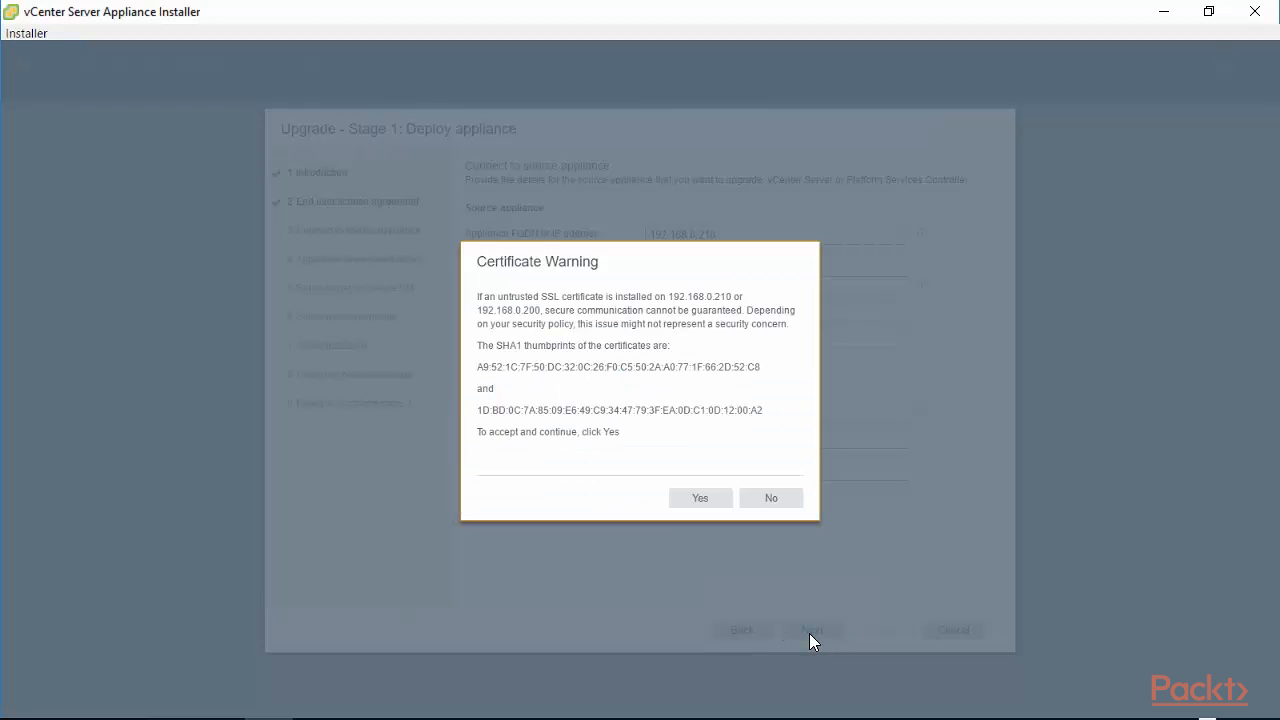
{"action": "left_click", "coordinate": [701, 499]}
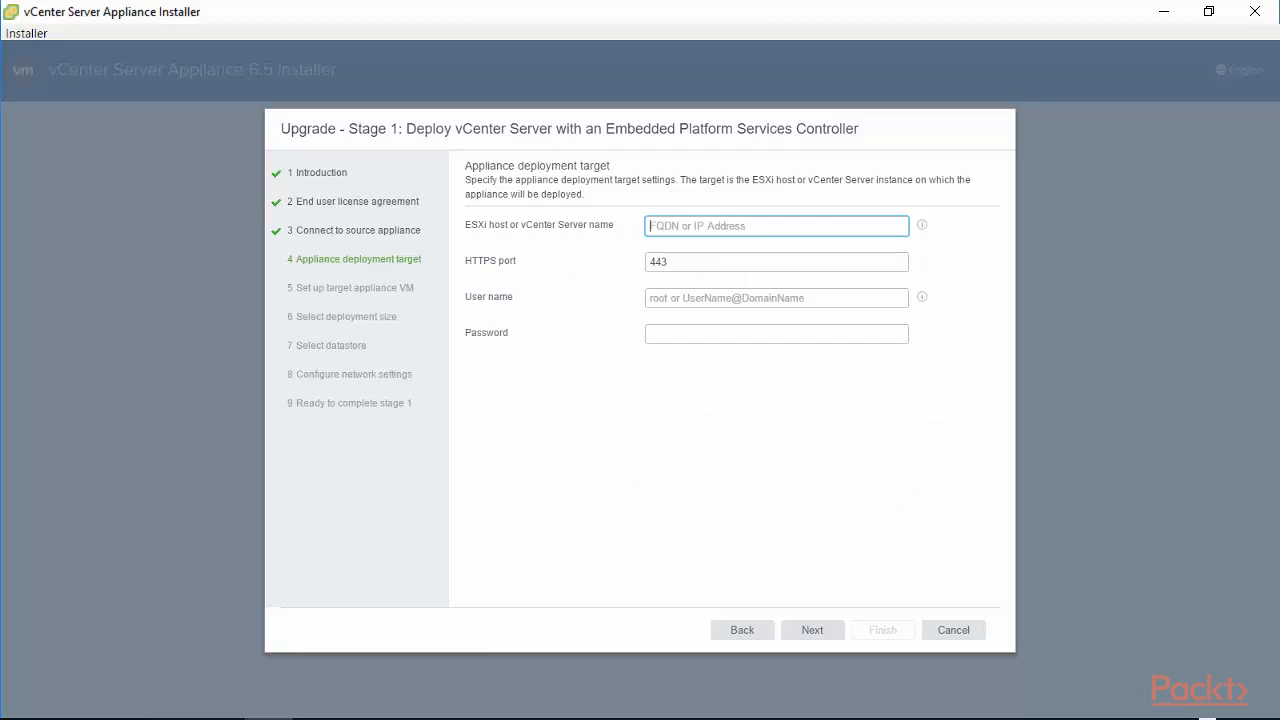
- Set the appliance deployment target to ESXi host 192.168.0.202 with user name root and its password, and accept its certificate
{"action": "triple_click", "coordinate": [468, 185]}
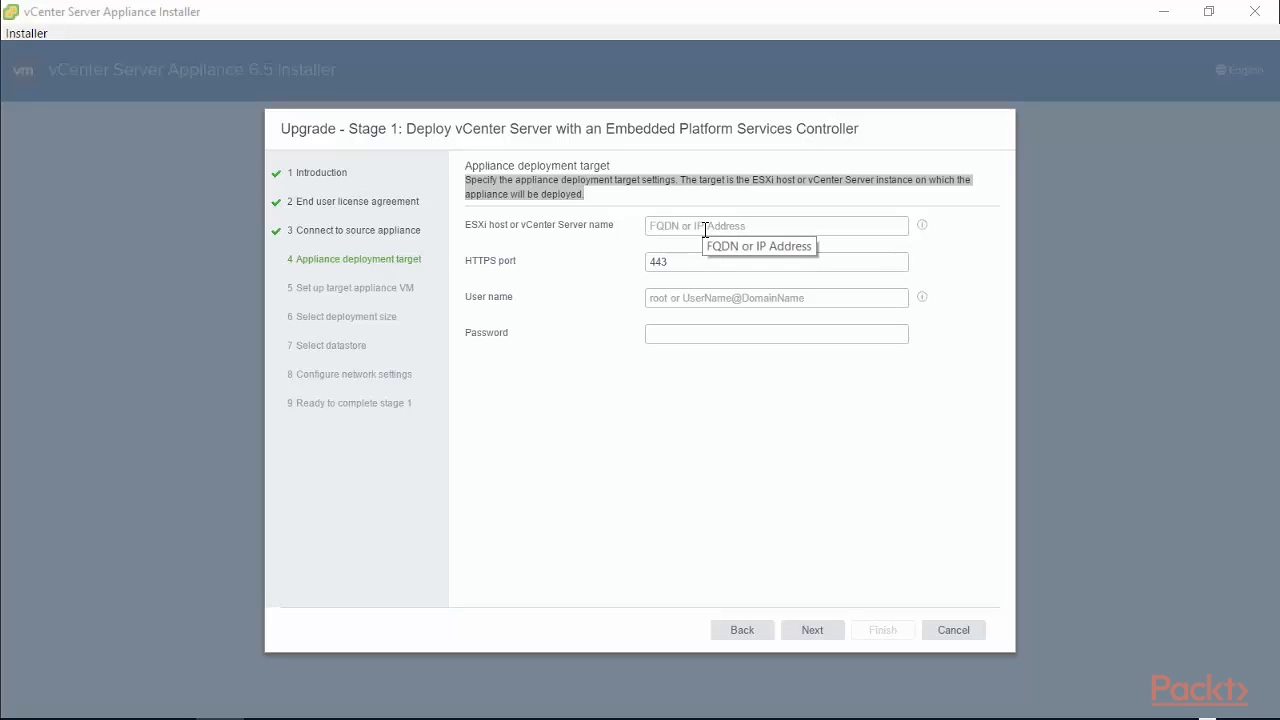
{"action": "left_click", "coordinate": [705, 227]}
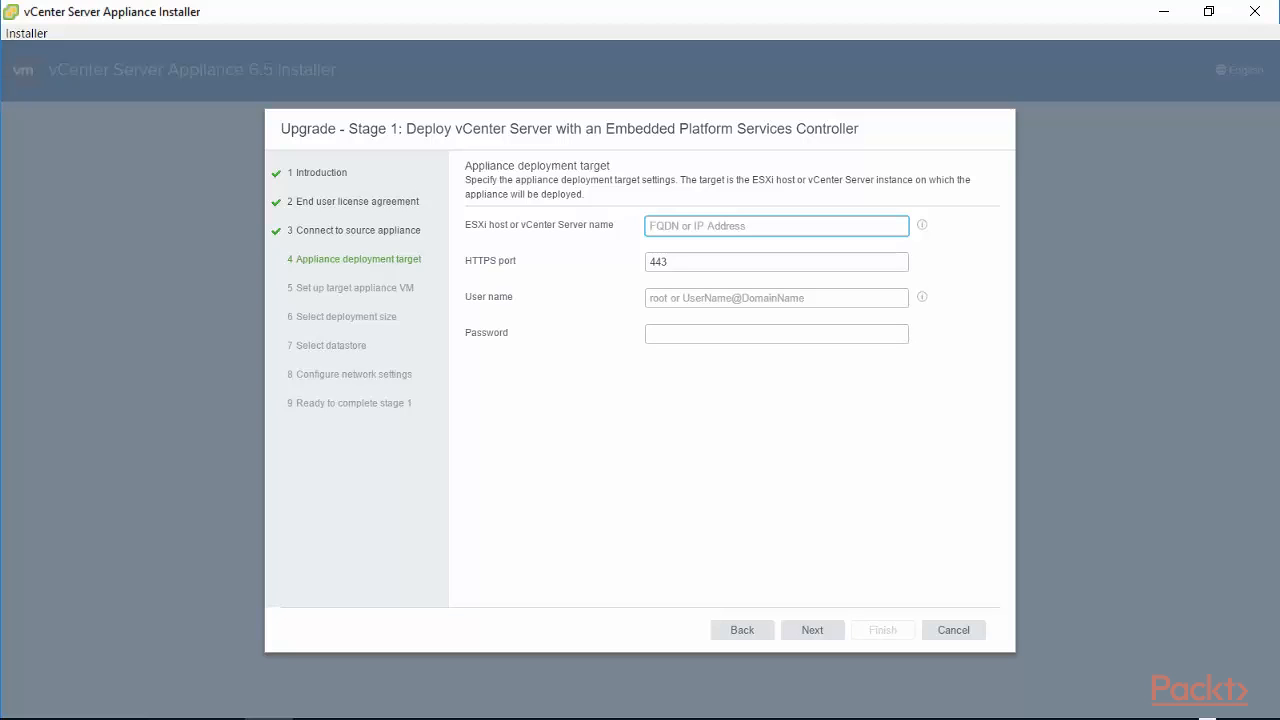
{"action": "type", "text": "192.168"}
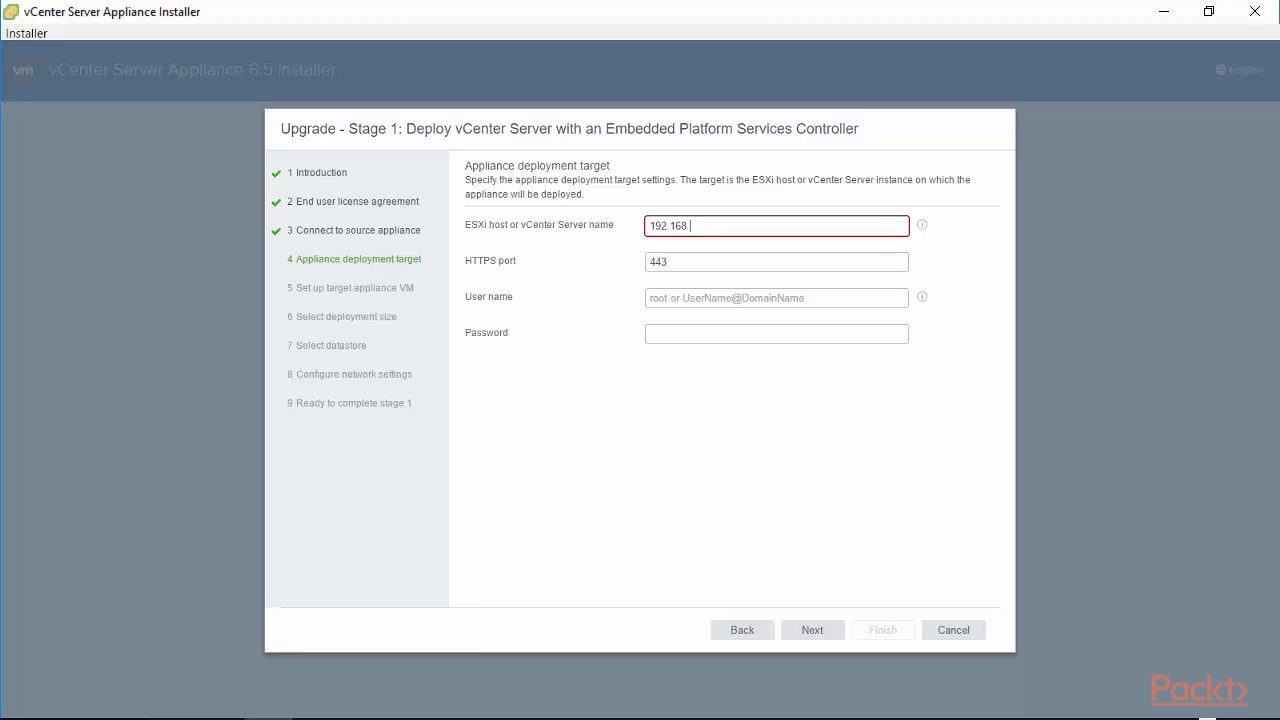
{"action": "type", "text": ".0.202"}
{"action": "left_click", "coordinate": [694, 297]}
{"action": "type", "text": "root"}
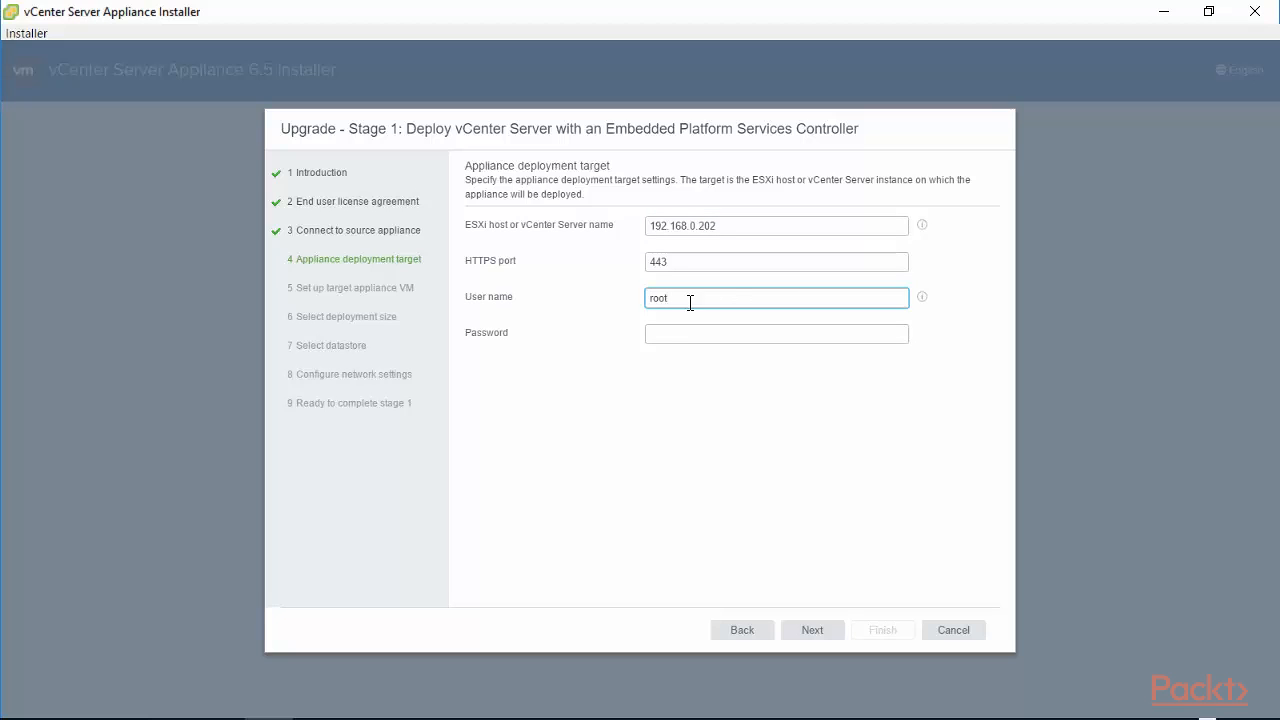
{"action": "left_click", "coordinate": [663, 334]}
{"action": "type", "text": "•••••••"}
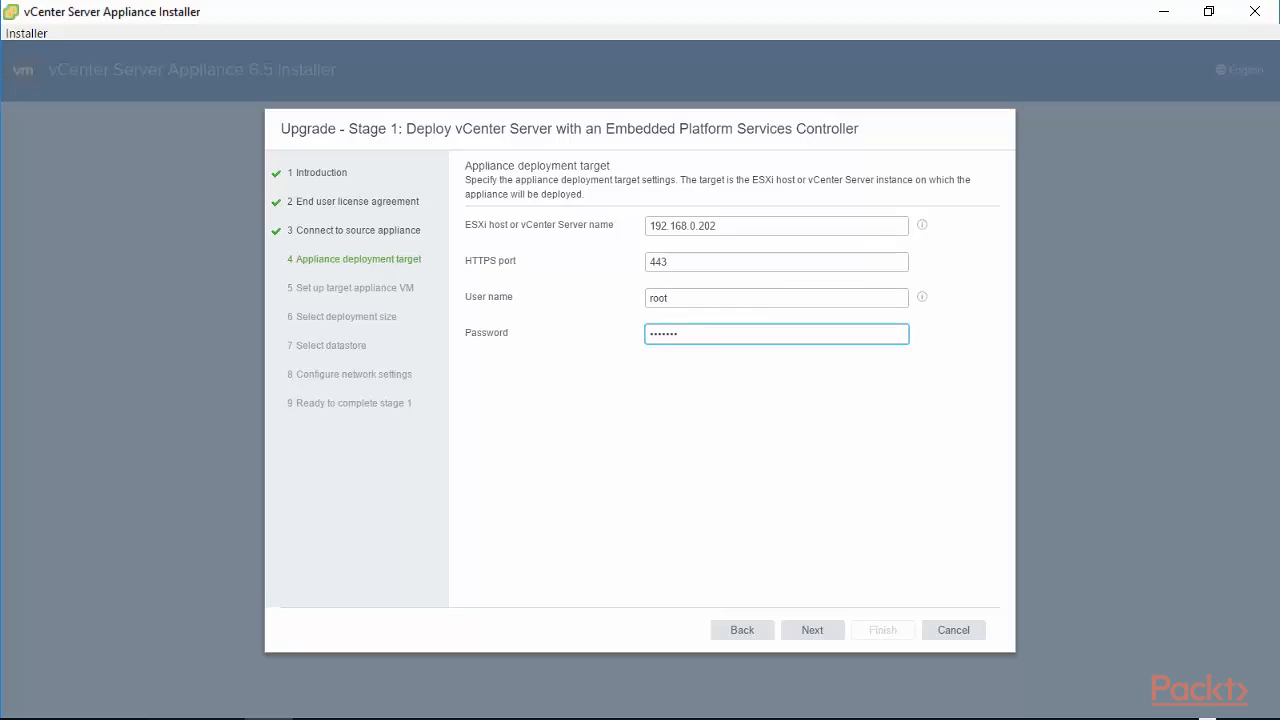
{"action": "left_click", "coordinate": [814, 632]}
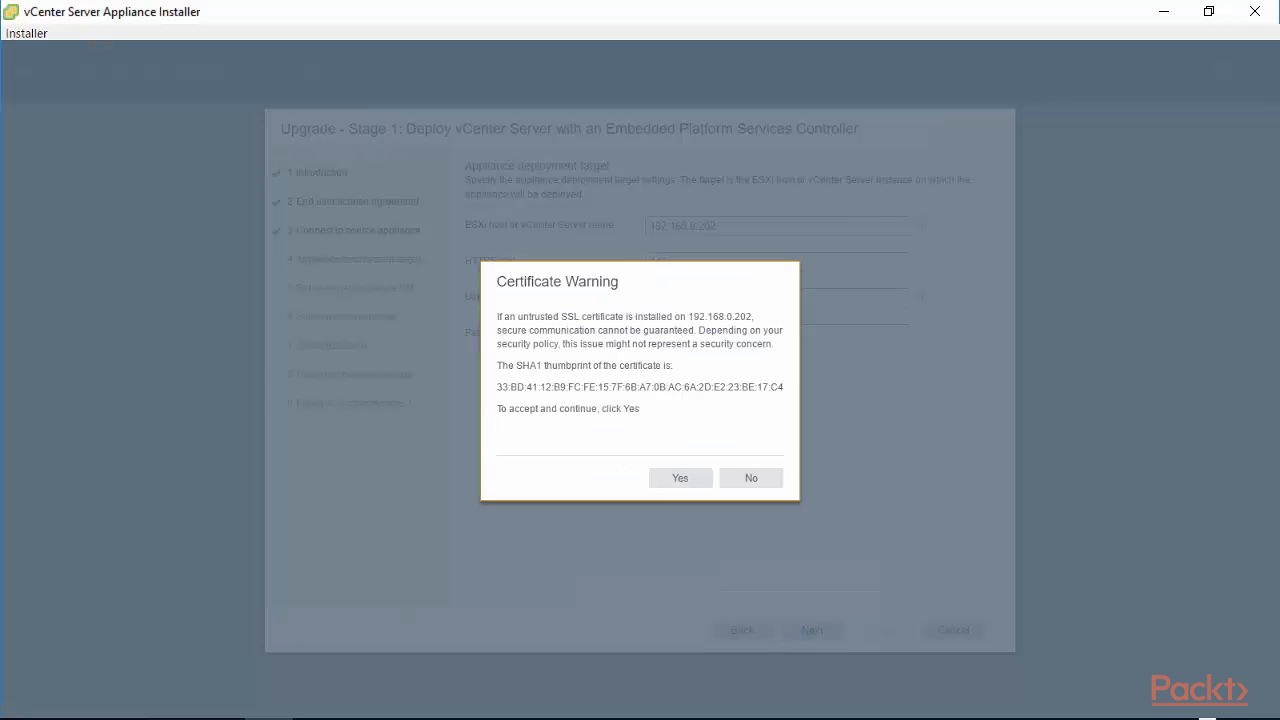
{"action": "left_click", "coordinate": [676, 482]}
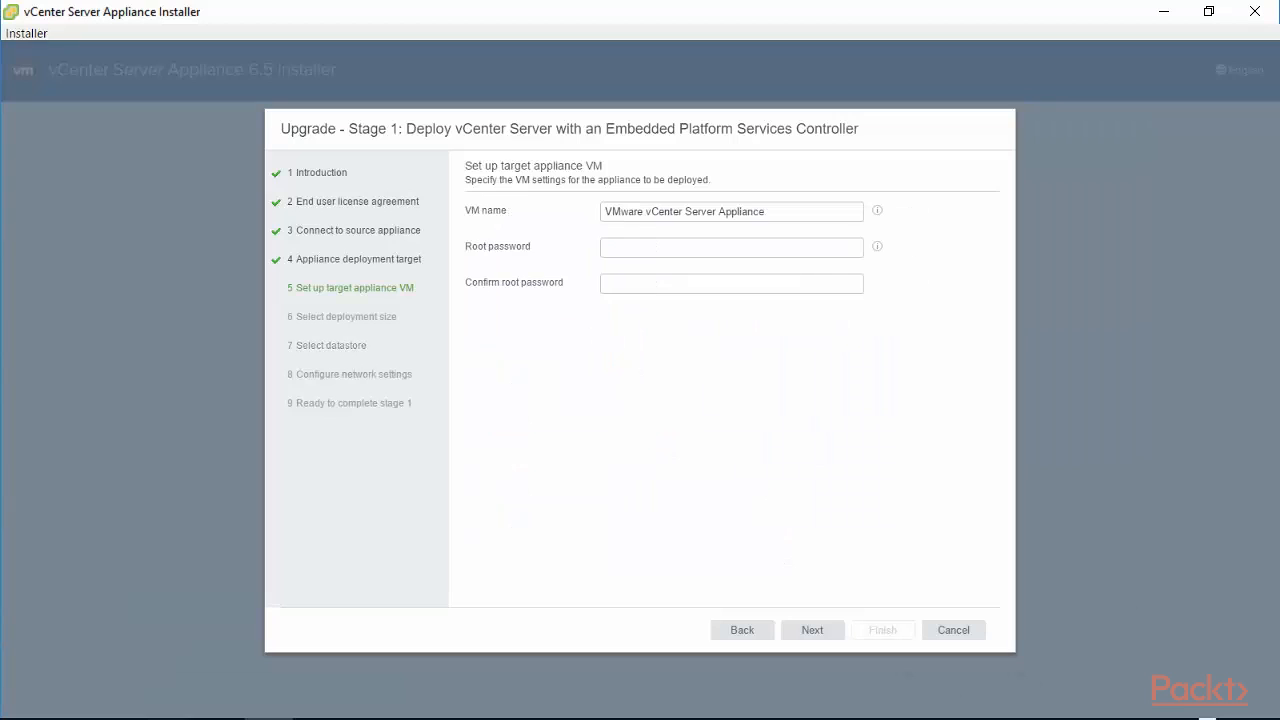
- Name the target VM VMware vCenter Server Appliance 6.5, enter and confirm its root password, and continue to the deployment size
{"action": "left_click", "coordinate": [783, 211]}
{"action": "type", "text": "6.5"}
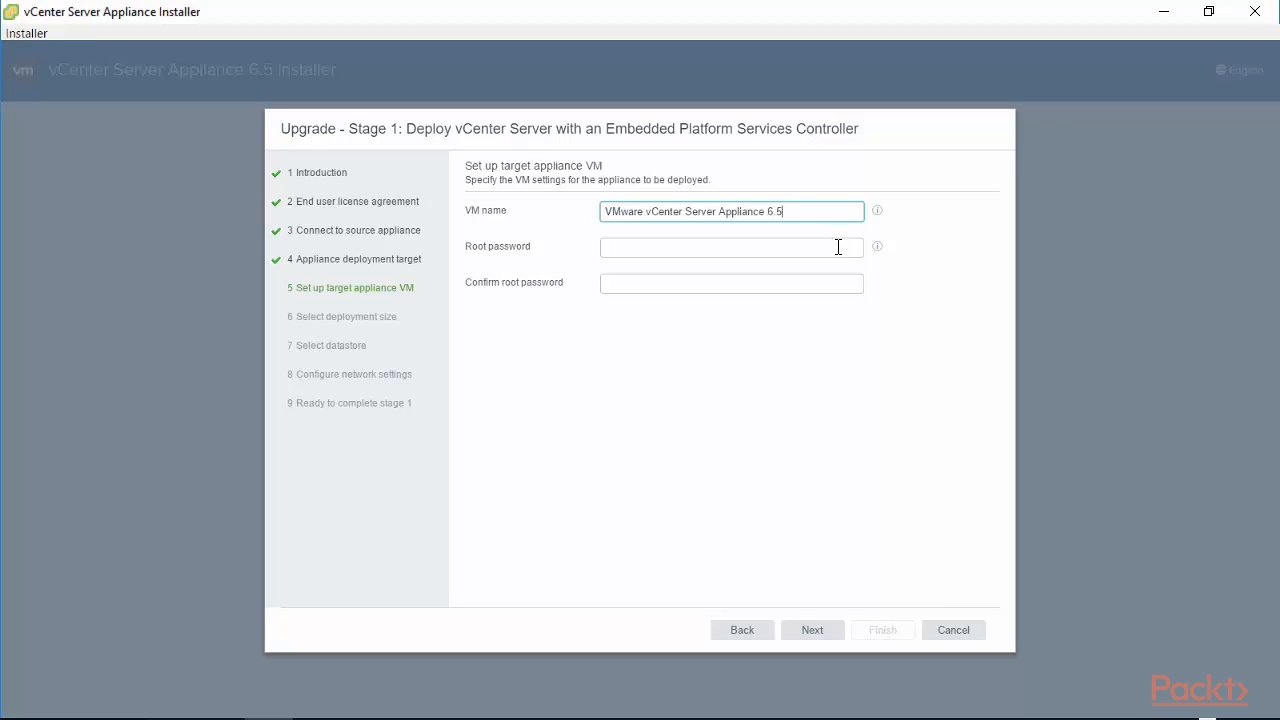
{"action": "left_click", "coordinate": [773, 255]}
{"action": "type", "text": "••••••••"}
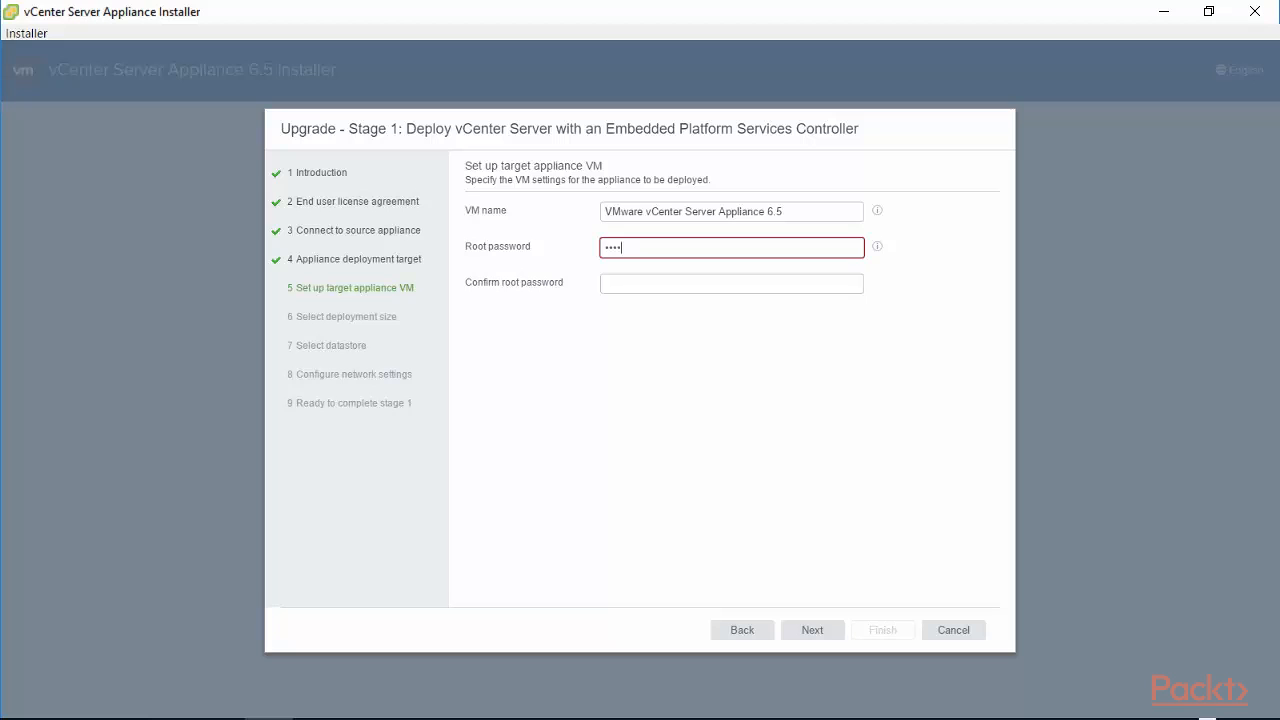
{"action": "key", "text": "Tab"}
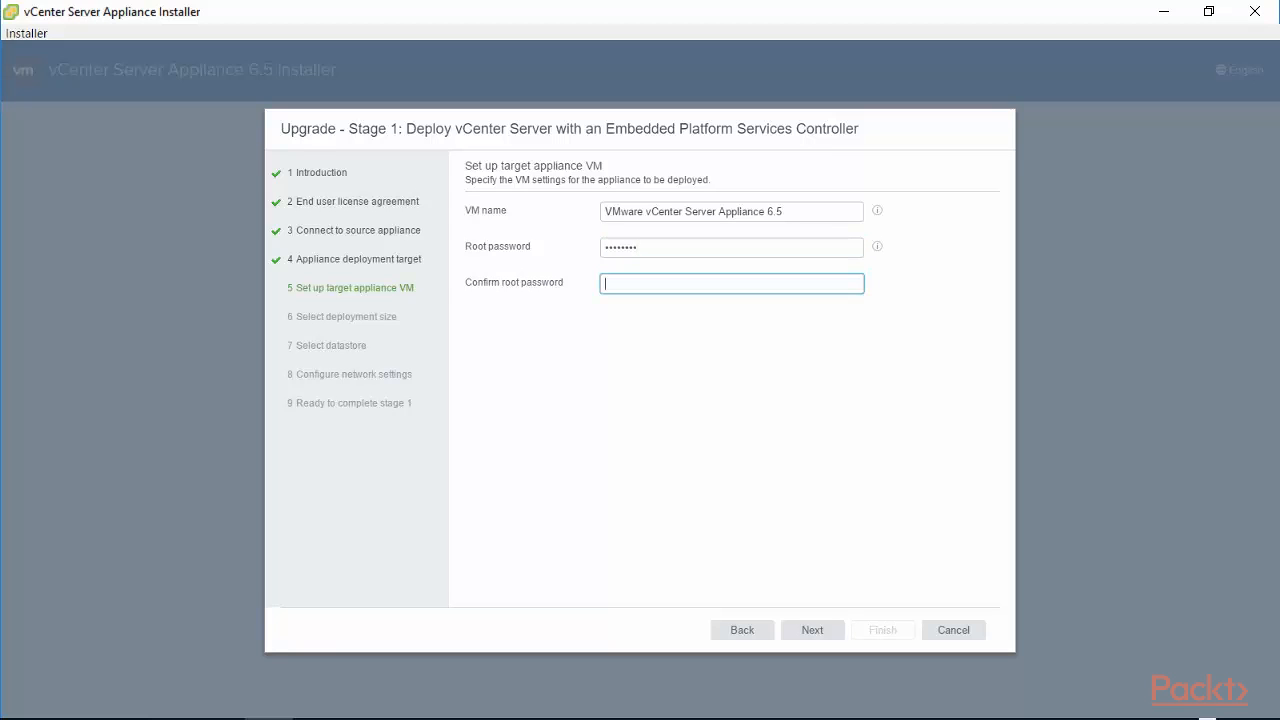
{"action": "type", "text": "••••"}
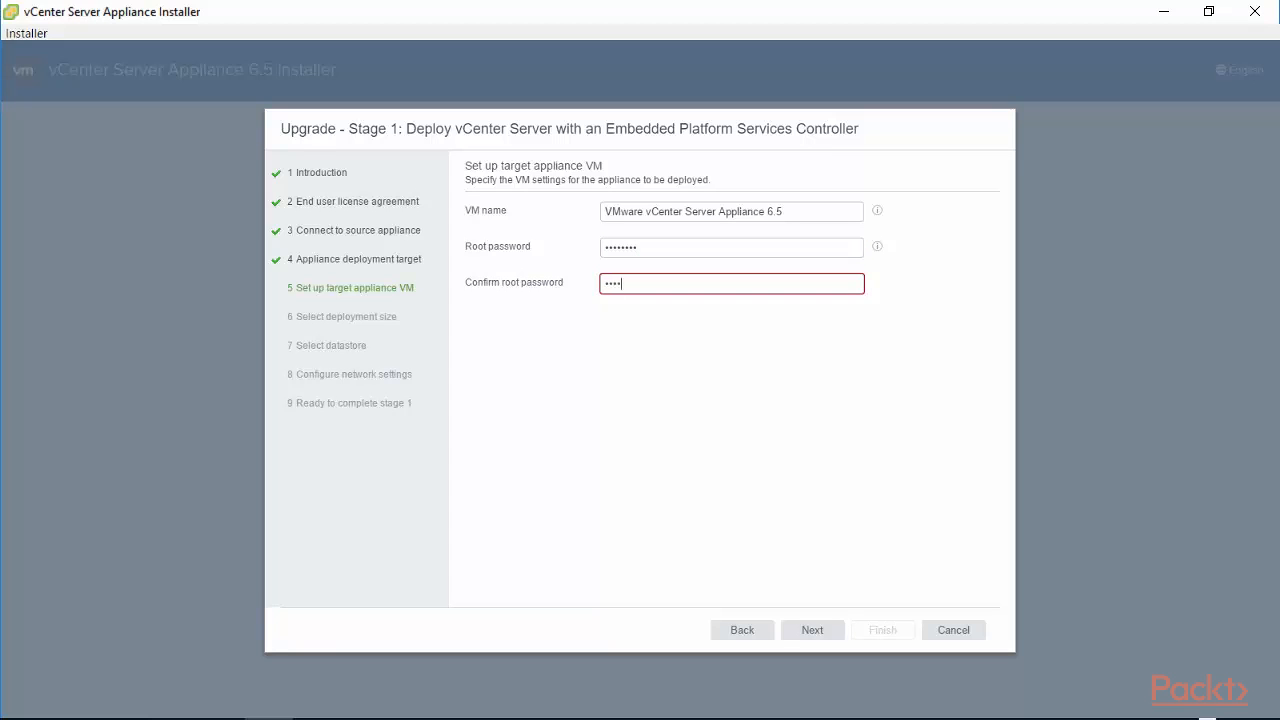
{"action": "type", "text": "••••"}
{"action": "left_click", "coordinate": [812, 632]}
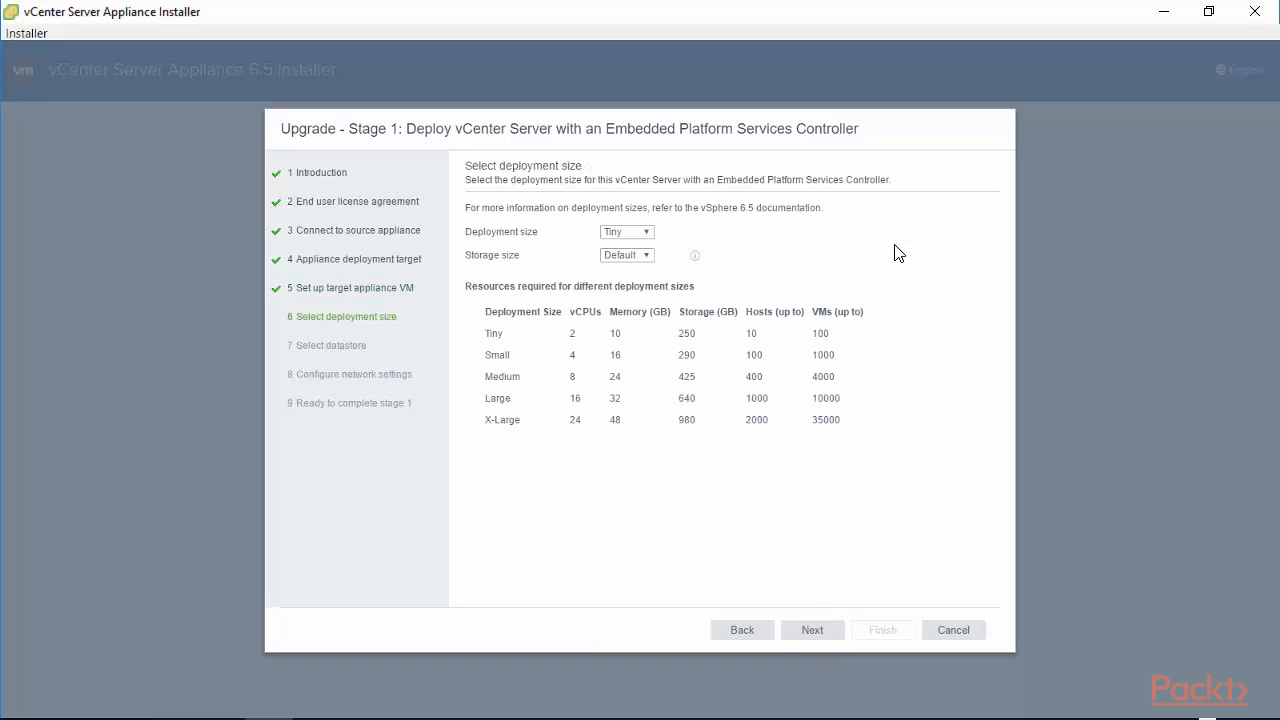
- Choose the Default storage size for the Tiny deployment and continue to the datastore selection
{"action": "left_click", "coordinate": [648, 258]}
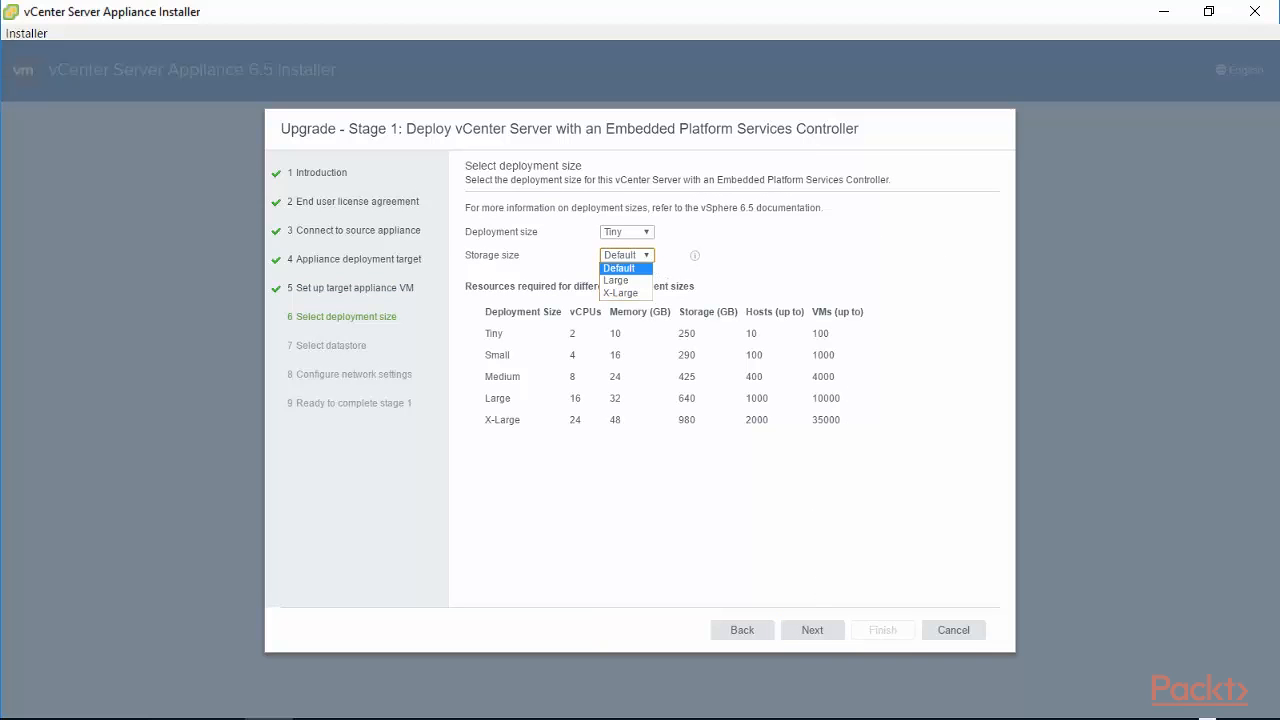
{"action": "left_click", "coordinate": [632, 271]}
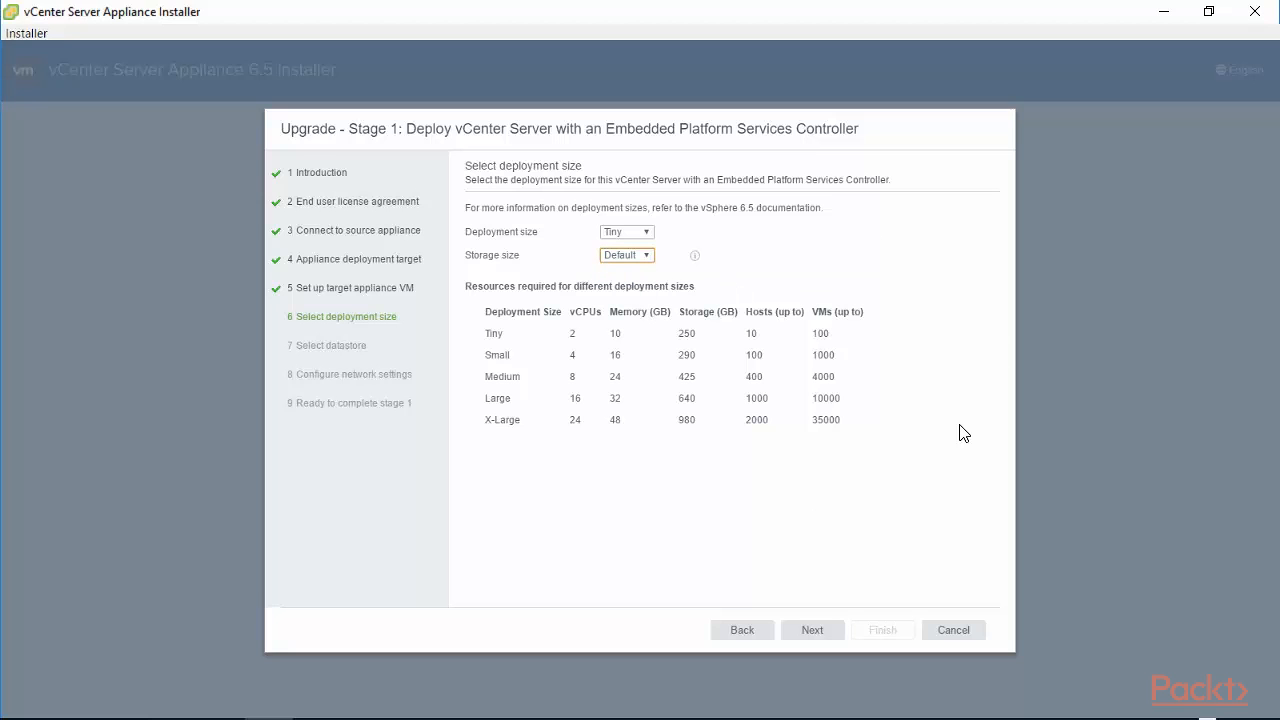
{"action": "left_click", "coordinate": [808, 632]}
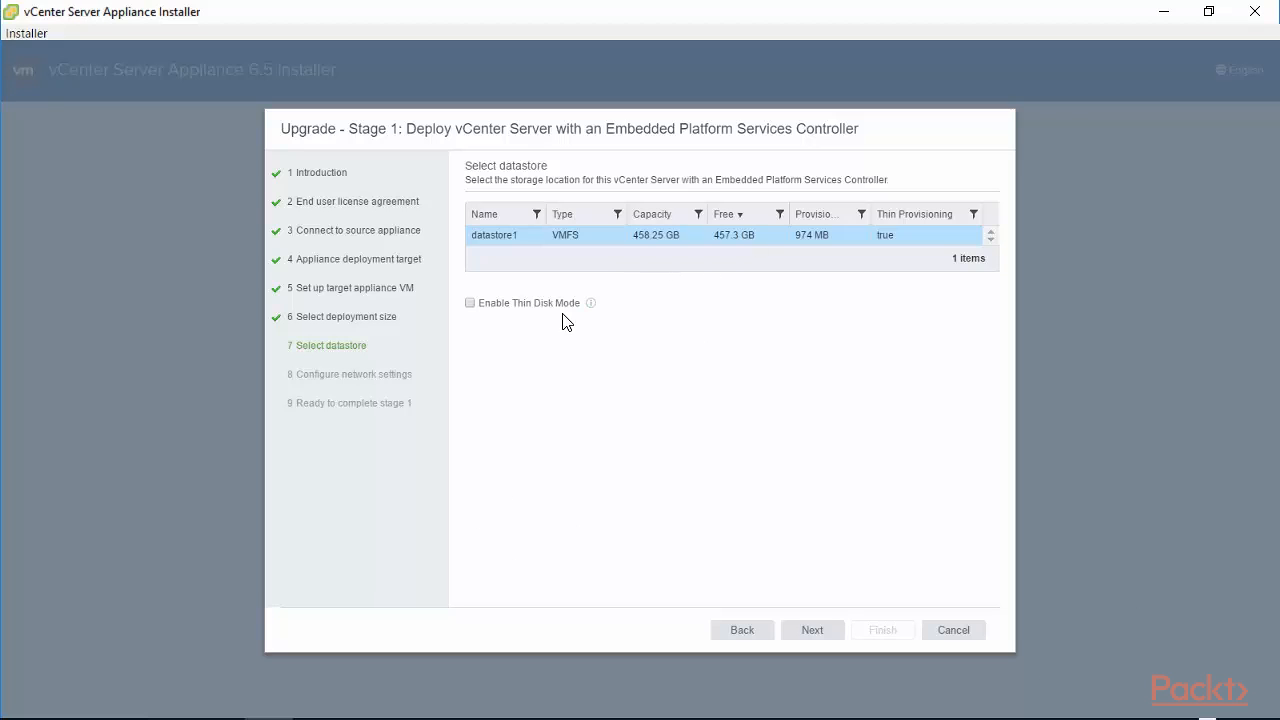
- Consult the help on thin disk mode and enable Thin Disk Mode for datastore1
{"action": "left_click", "coordinate": [590, 304]}
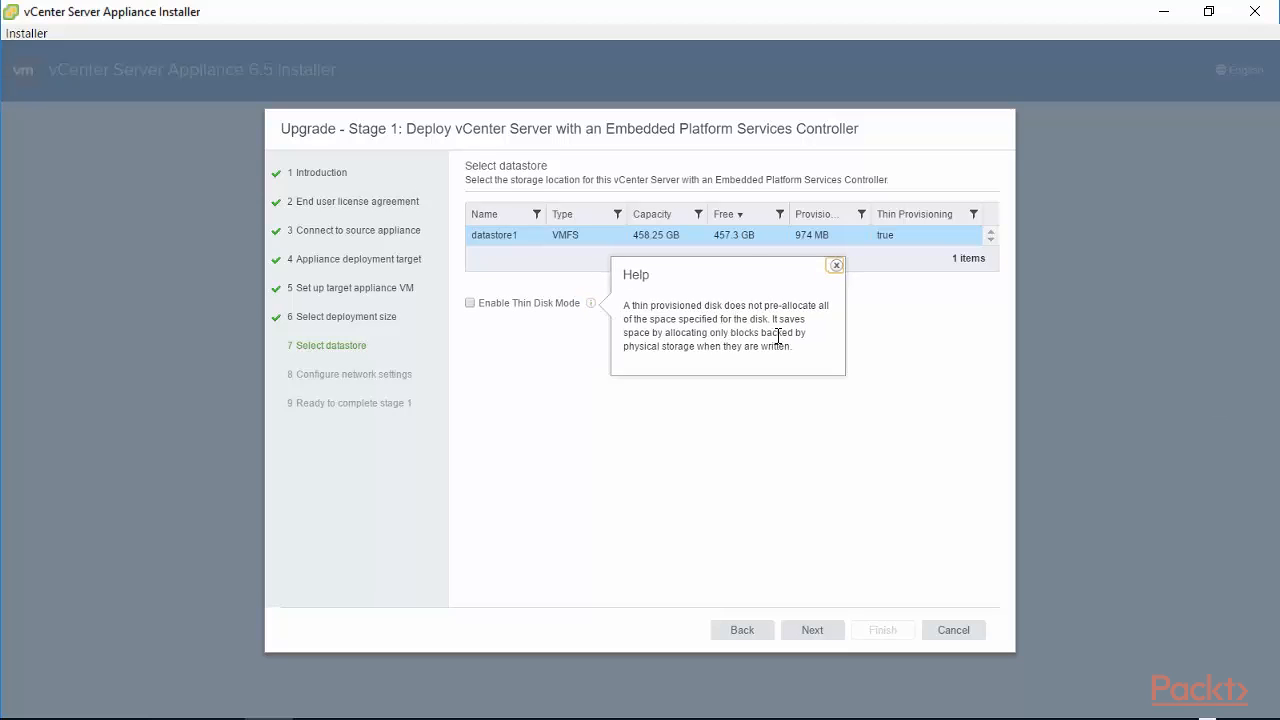
{"action": "left_click", "coordinate": [474, 319]}
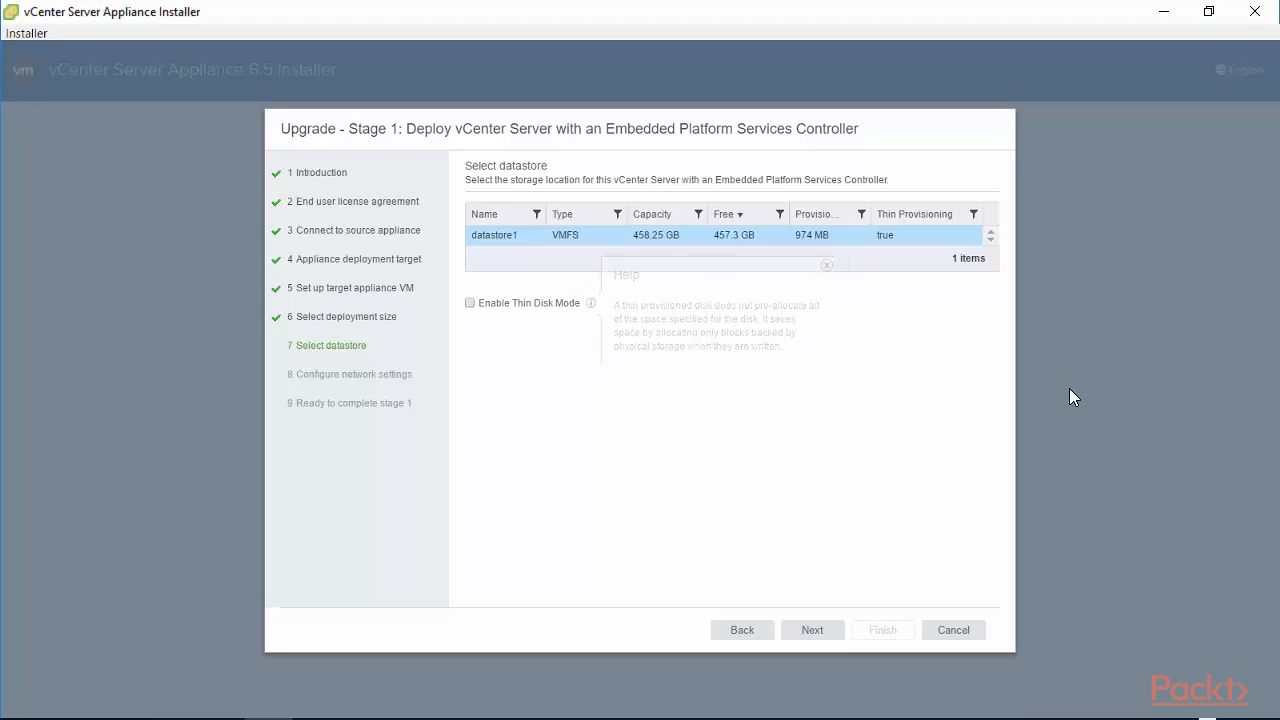
{"action": "left_click", "coordinate": [470, 304]}
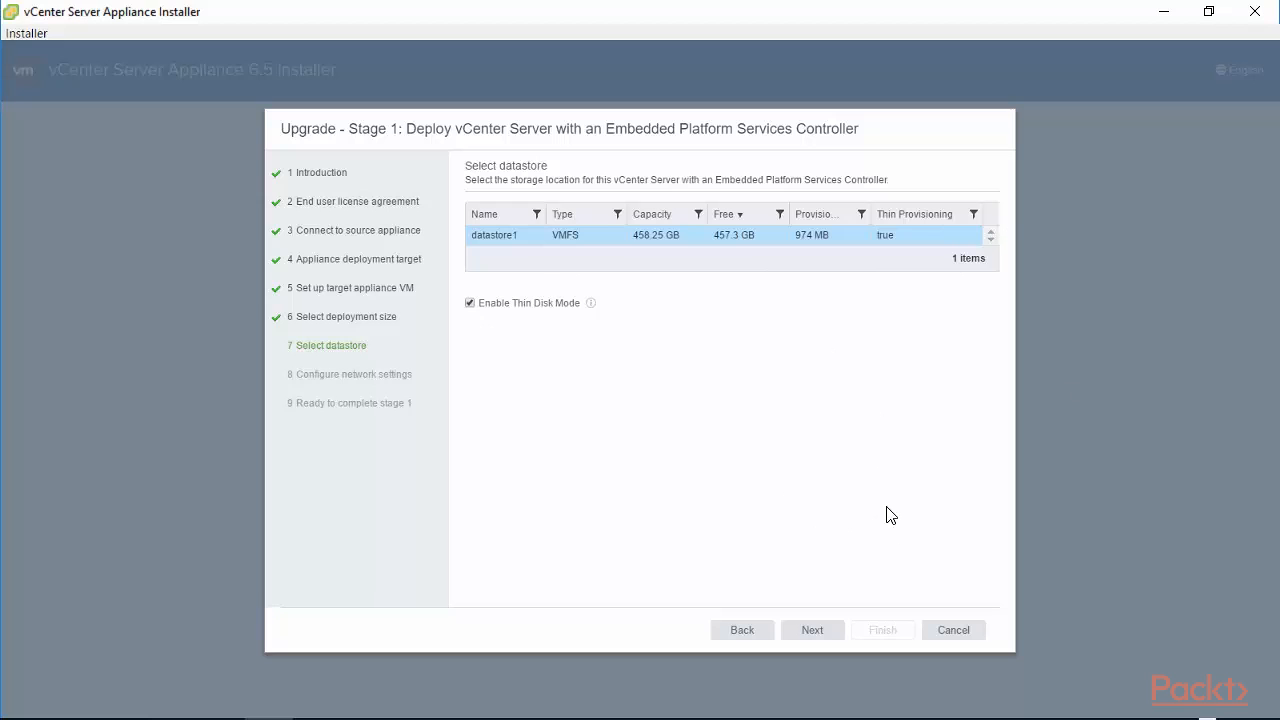
- Accept the datastore, set the temporary network's IP assignment to DHCP, and start the stage 1 deployment
{"action": "left_click", "coordinate": [828, 638]}
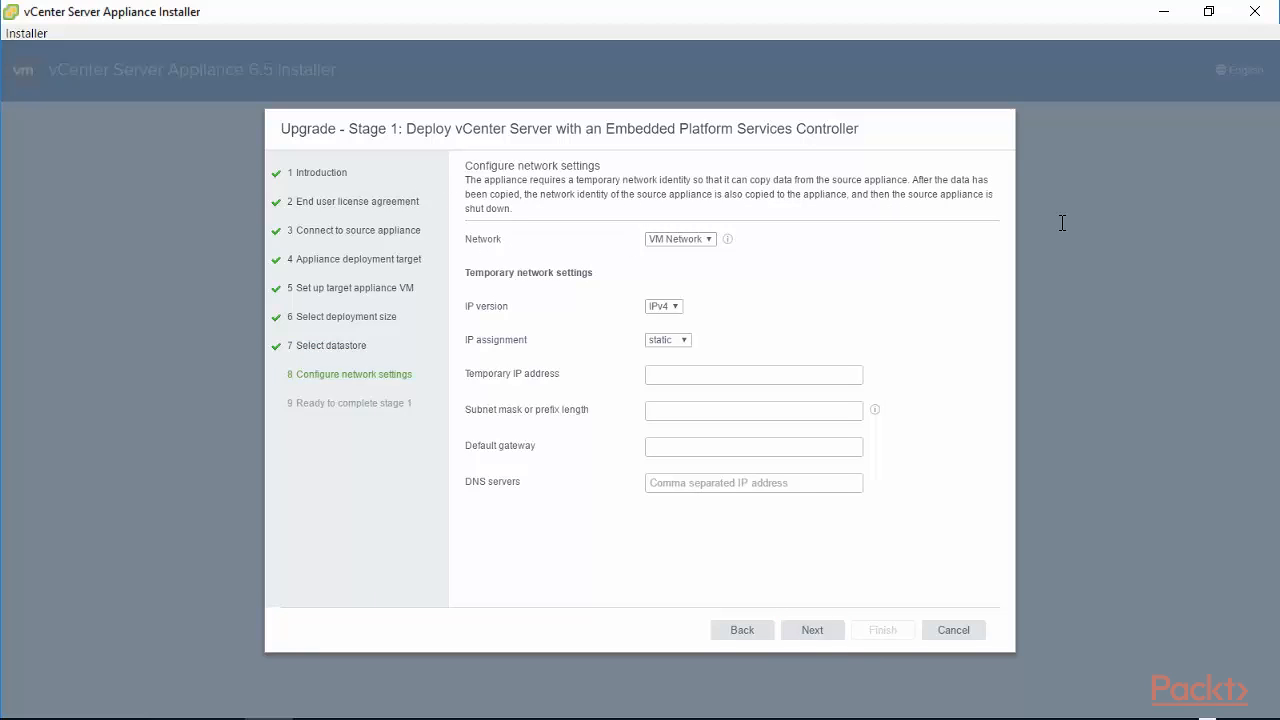
{"action": "left_click_drag", "start_coordinate": [466, 180], "coordinate": [552, 208]}
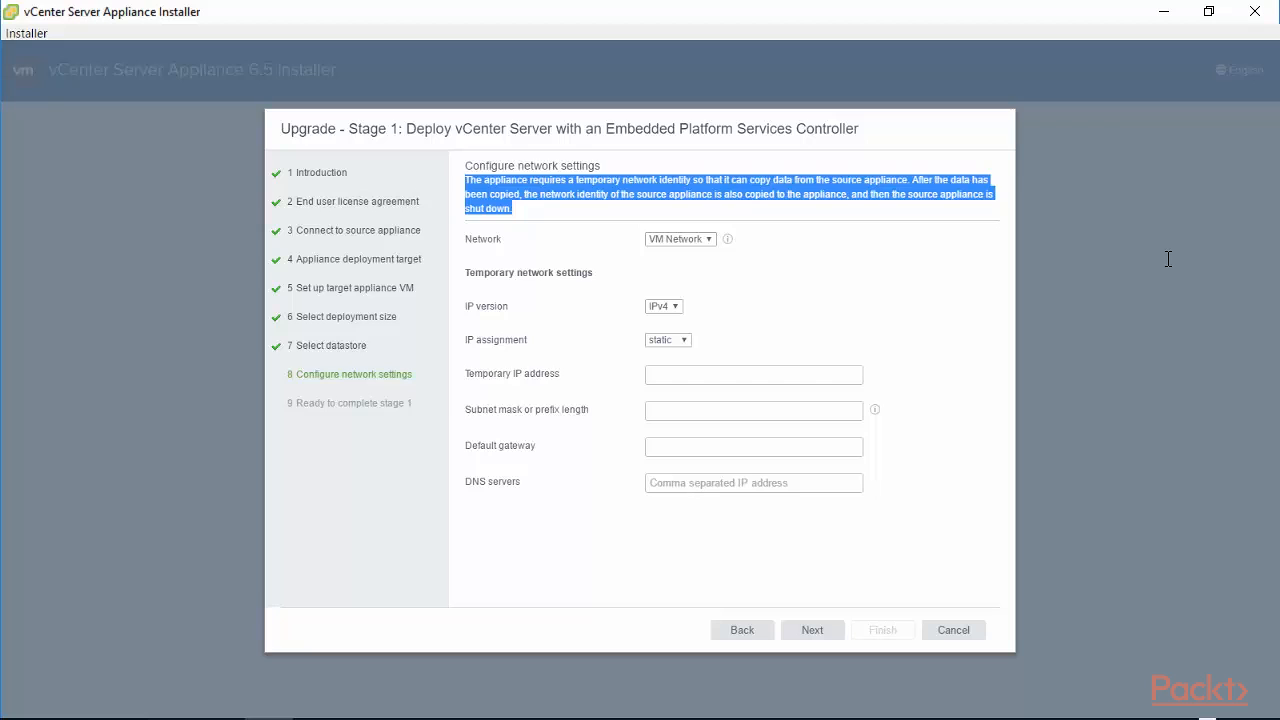
{"action": "left_click", "coordinate": [668, 340]}
{"action": "left_click", "coordinate": [662, 364]}
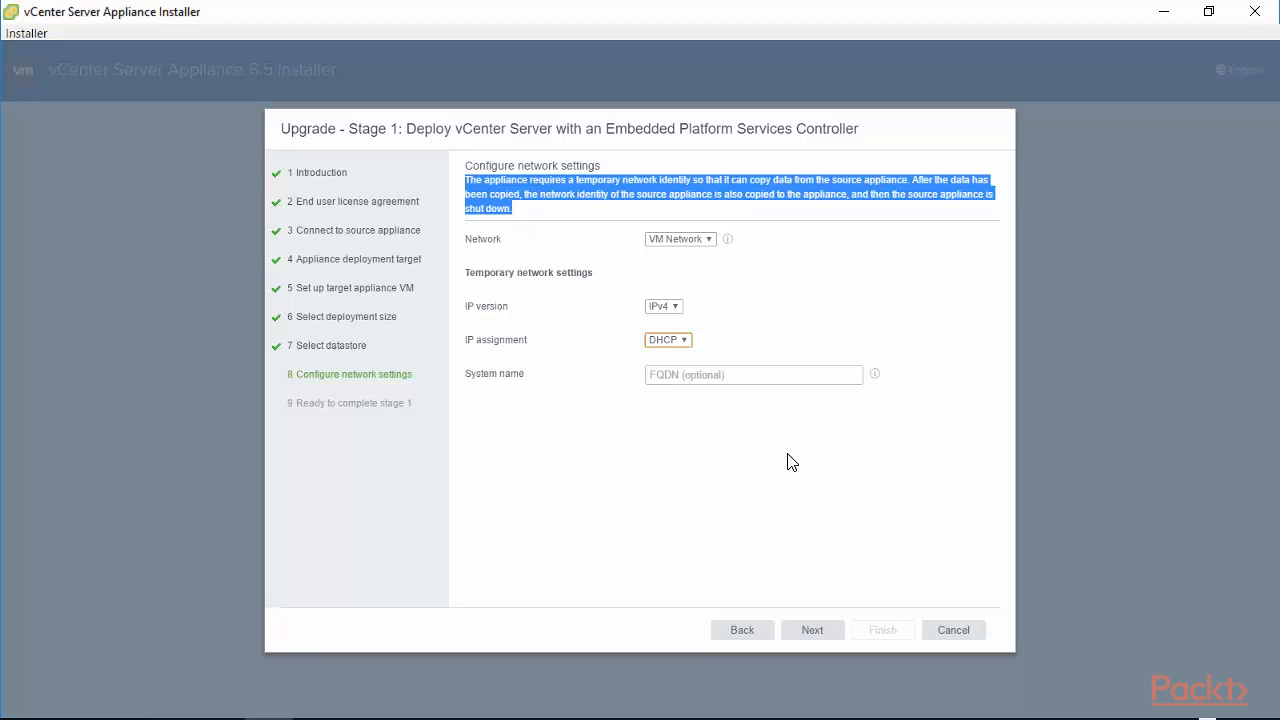
{"action": "left_click", "coordinate": [829, 633]}
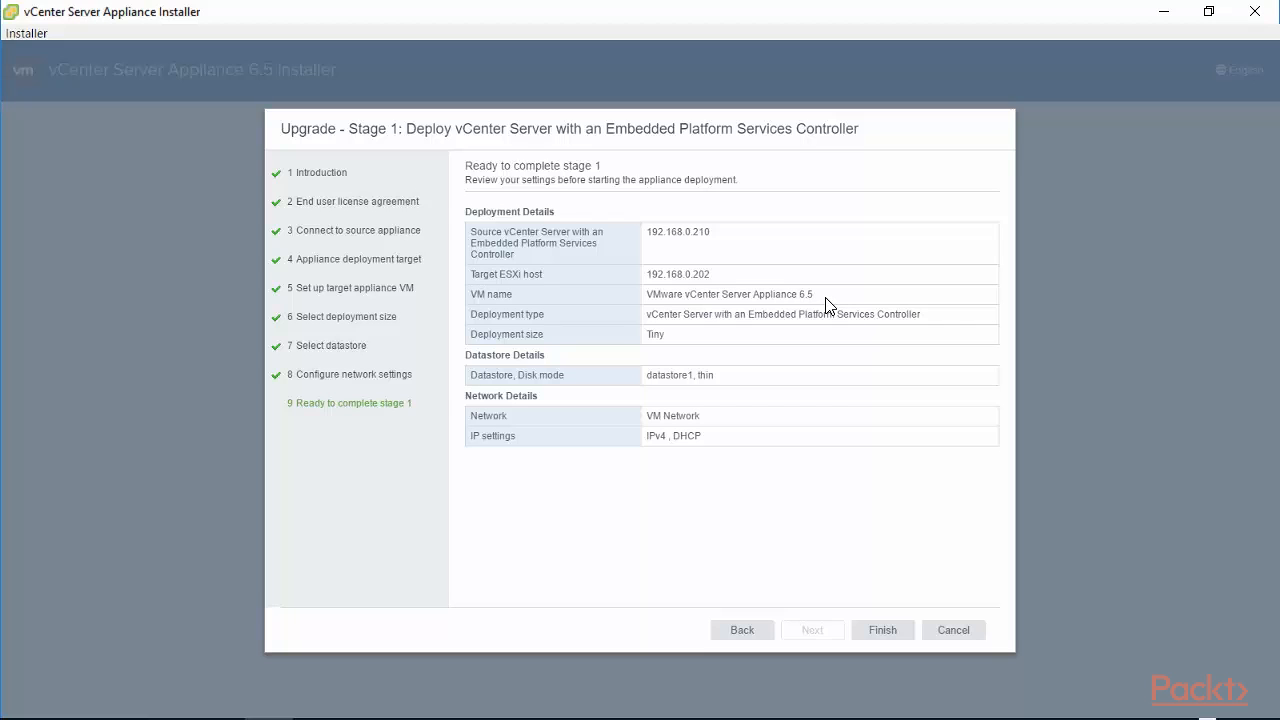
{"action": "left_click", "coordinate": [874, 632]}
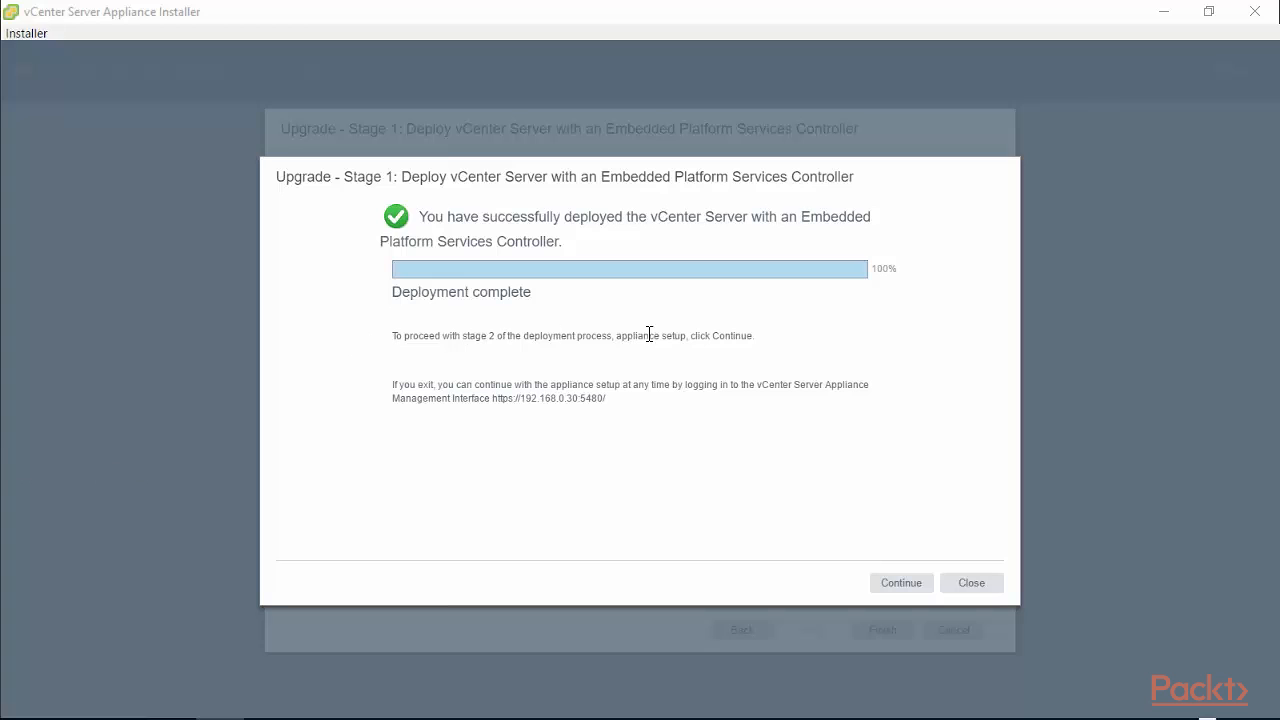
- Read the stage 1 completion notes and proceed to stage 2 of the upgrade
{"action": "left_click_drag", "start_coordinate": [754, 334], "coordinate": [390, 335]}
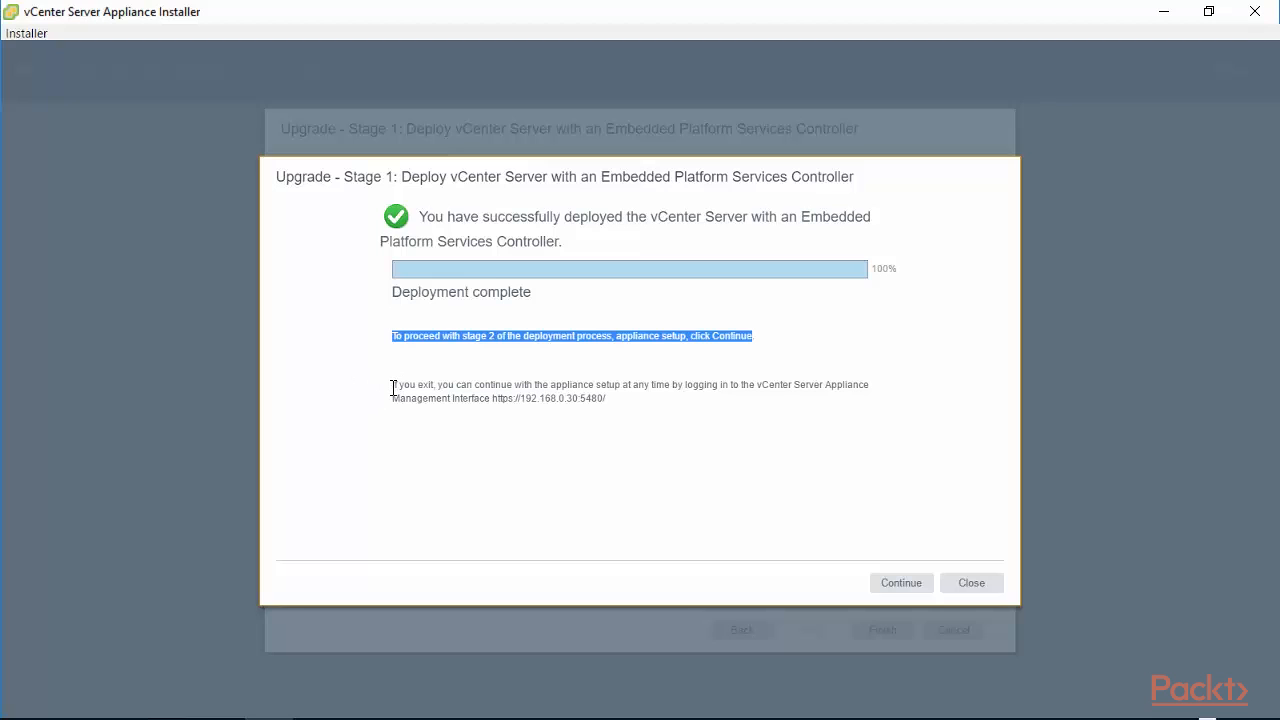
{"action": "left_click", "coordinate": [395, 390]}
{"action": "left_click_drag", "start_coordinate": [395, 390], "coordinate": [608, 412]}
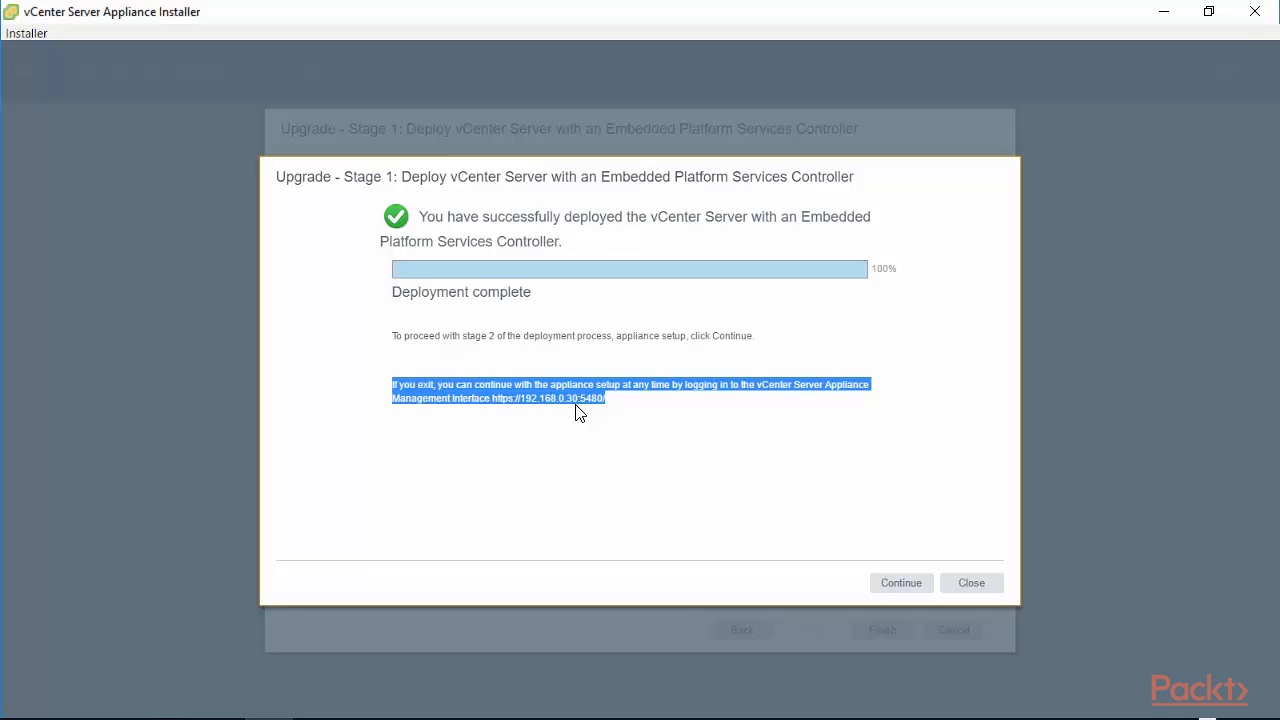
{"action": "left_click", "coordinate": [908, 592]}
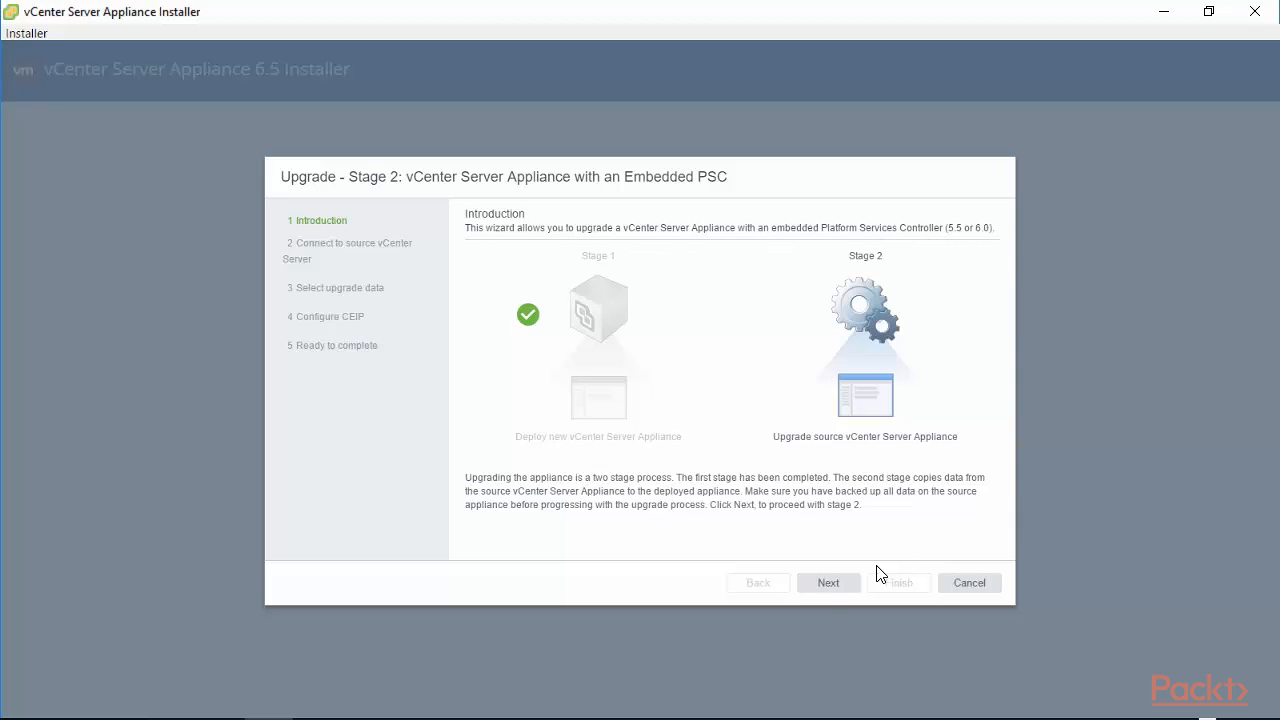
- Run the stage 2 pre-upgrade check, read through its results and dismiss them
{"action": "left_click", "coordinate": [828, 584]}
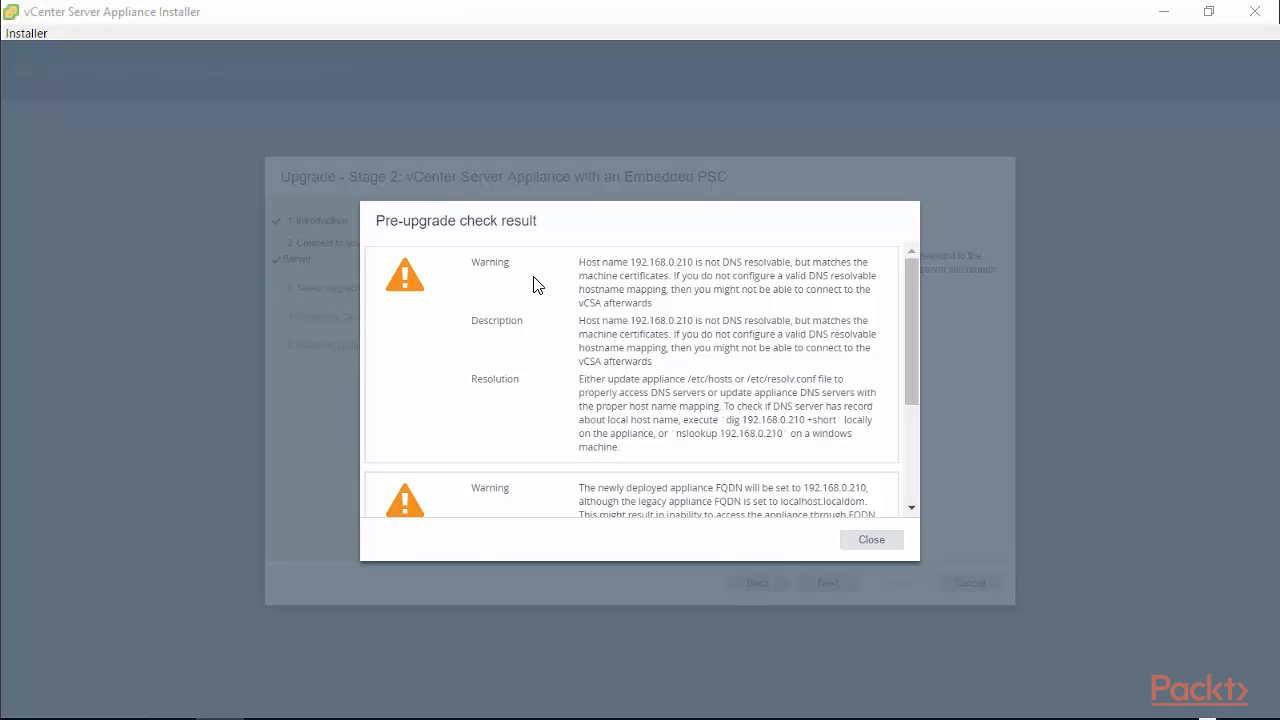
{"action": "mouse_move", "coordinate": [919, 343]}
{"action": "left_mouse_down"}
{"action": "mouse_move", "coordinate": [905, 496]}
{"action": "mouse_move", "coordinate": [930, 322]}
{"action": "left_mouse_up"}
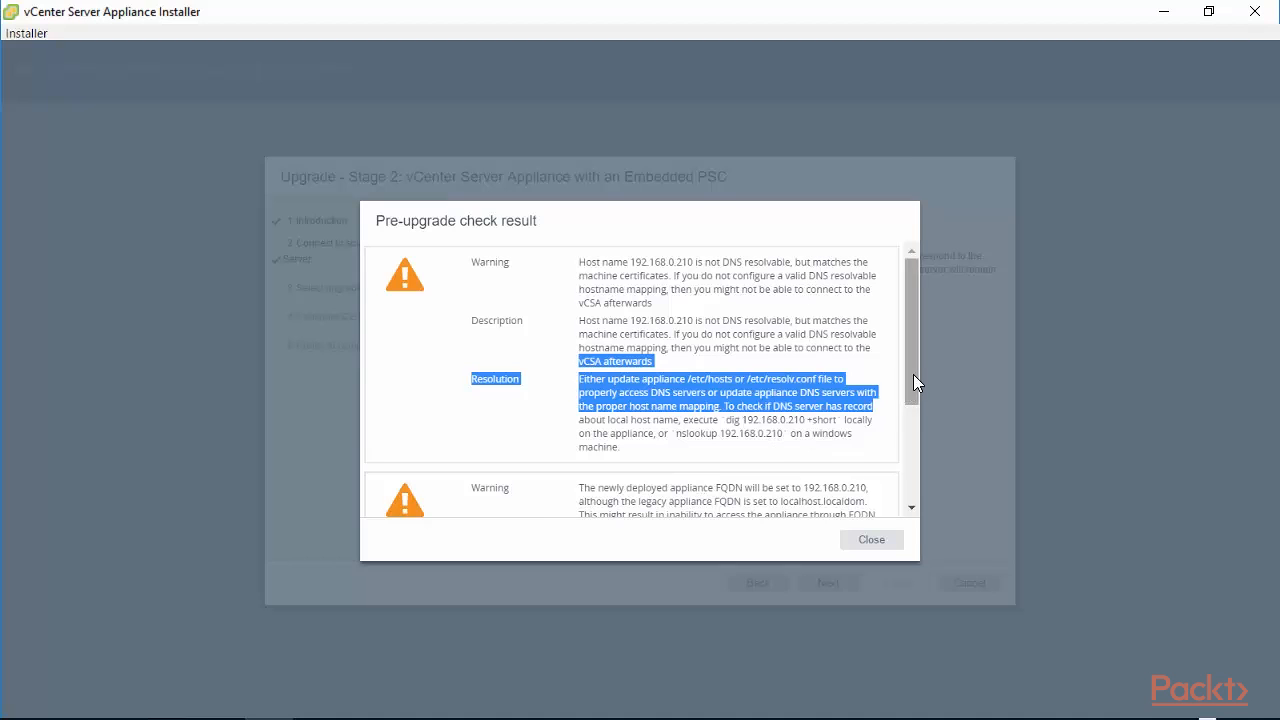
{"action": "left_click_drag", "start_coordinate": [914, 383], "coordinate": [898, 452]}
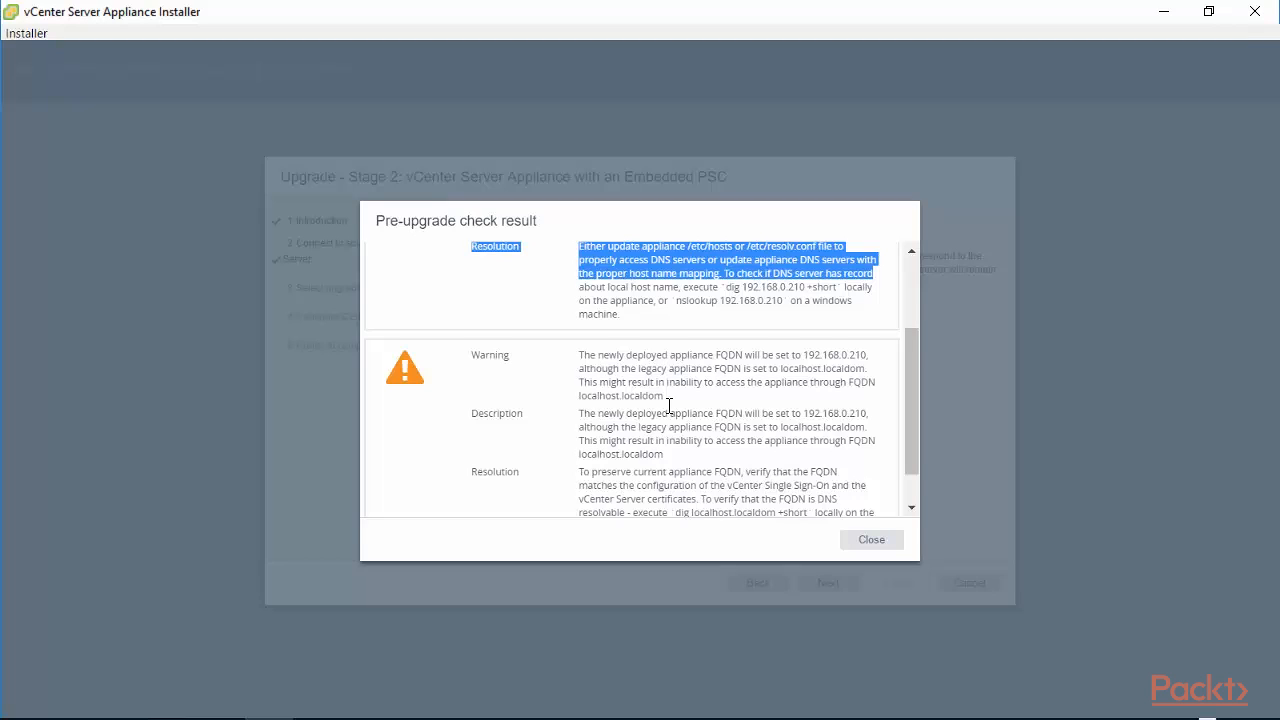
{"action": "left_click", "coordinate": [872, 541]}
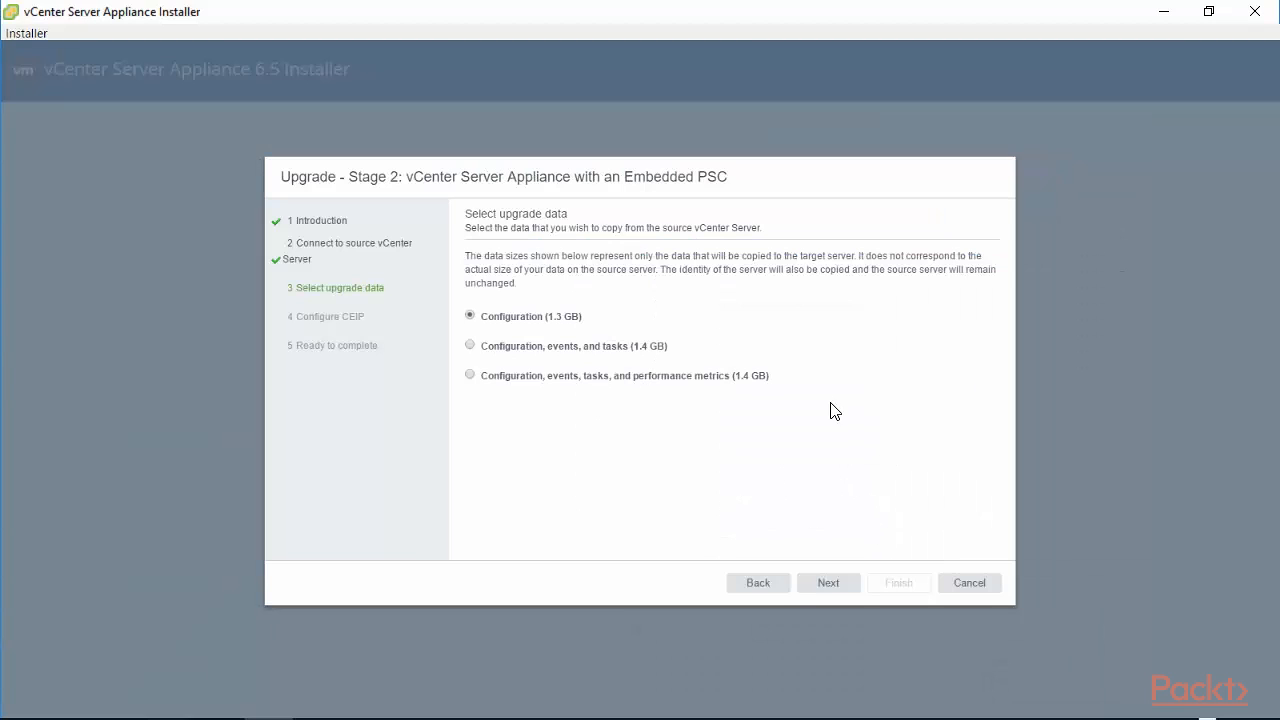
- Choose to copy configuration, events, tasks, and performance metrics from the source vCenter Server and continue
{"action": "left_click", "coordinate": [470, 222]}
{"action": "left_click_drag", "start_coordinate": [470, 228], "coordinate": [763, 228]}
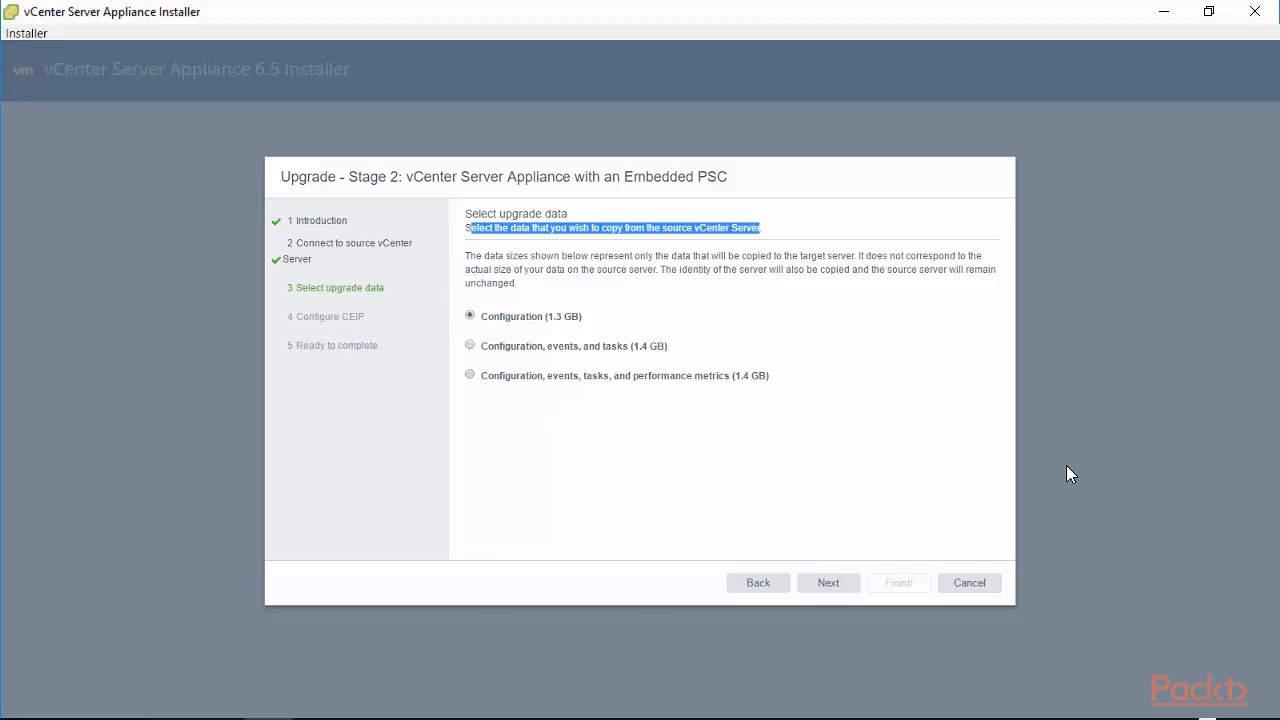
{"action": "left_click", "coordinate": [471, 377]}
{"action": "left_click", "coordinate": [848, 582]}
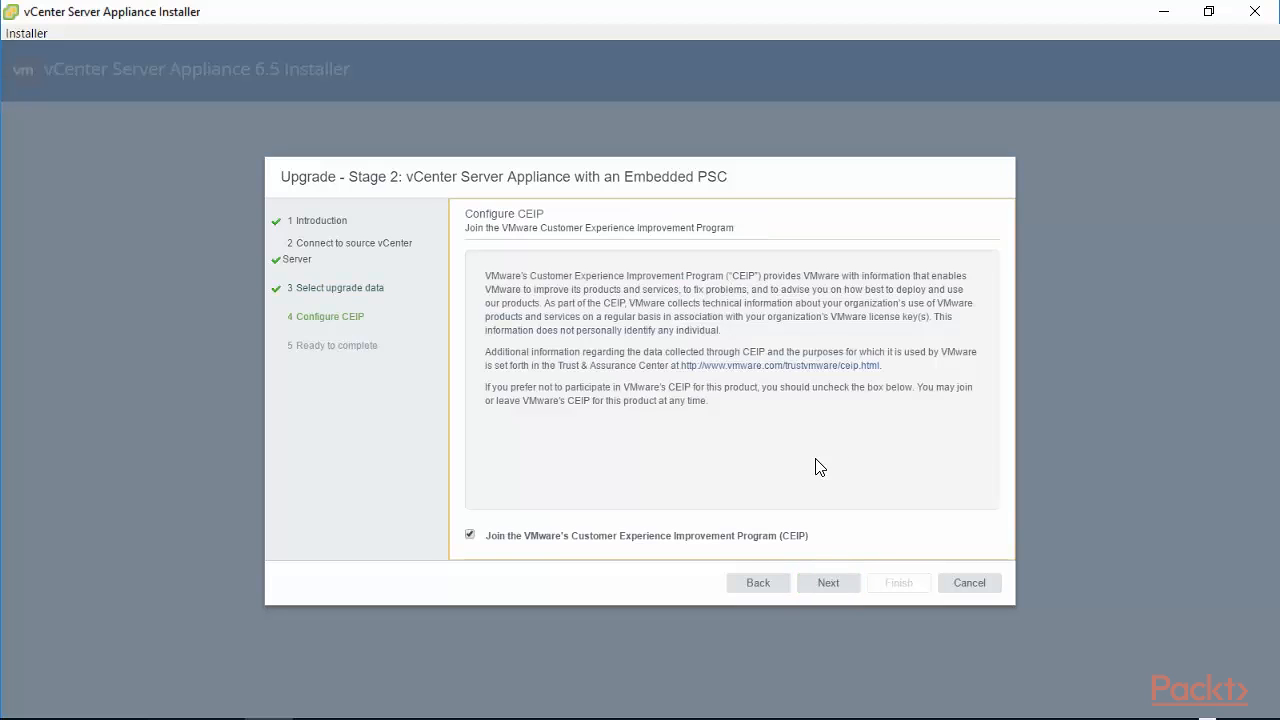
- Opt out of the Customer Experience Improvement Program and review the source, target and upgrade data in the final summary
{"action": "left_click", "coordinate": [470, 534]}
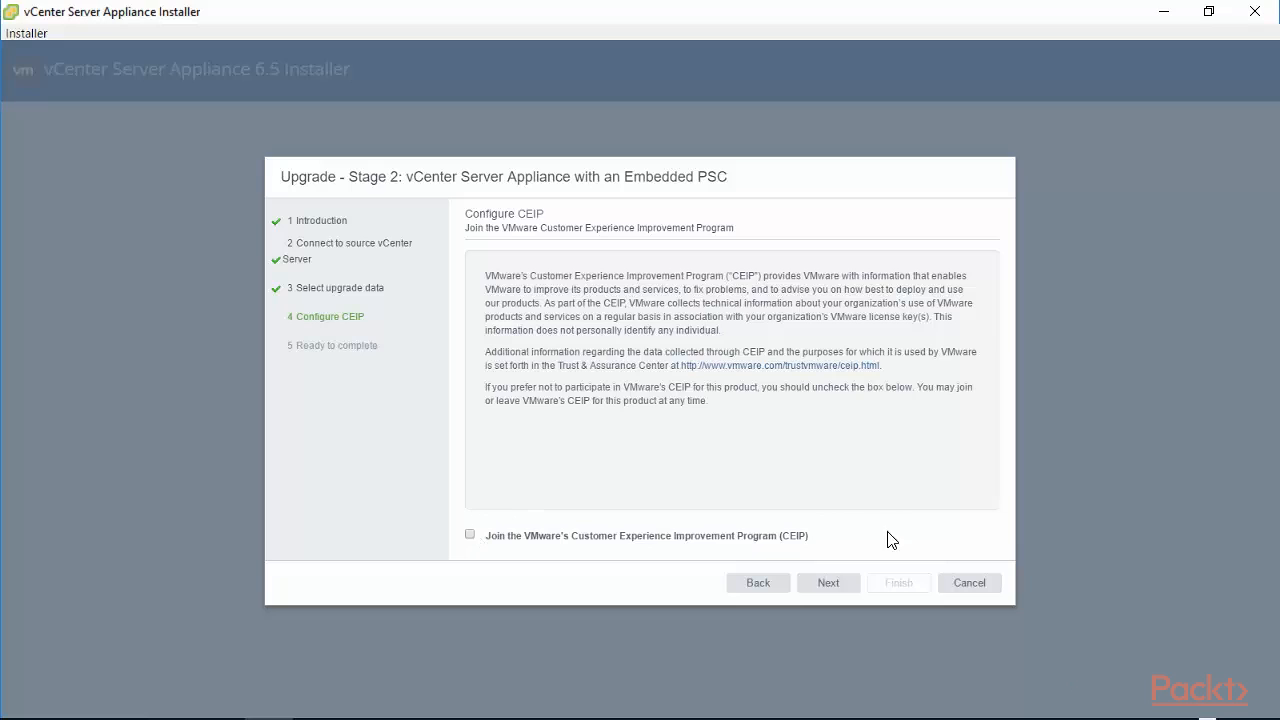
{"action": "left_click", "coordinate": [829, 586]}
{"action": "left_click", "coordinate": [829, 586]}
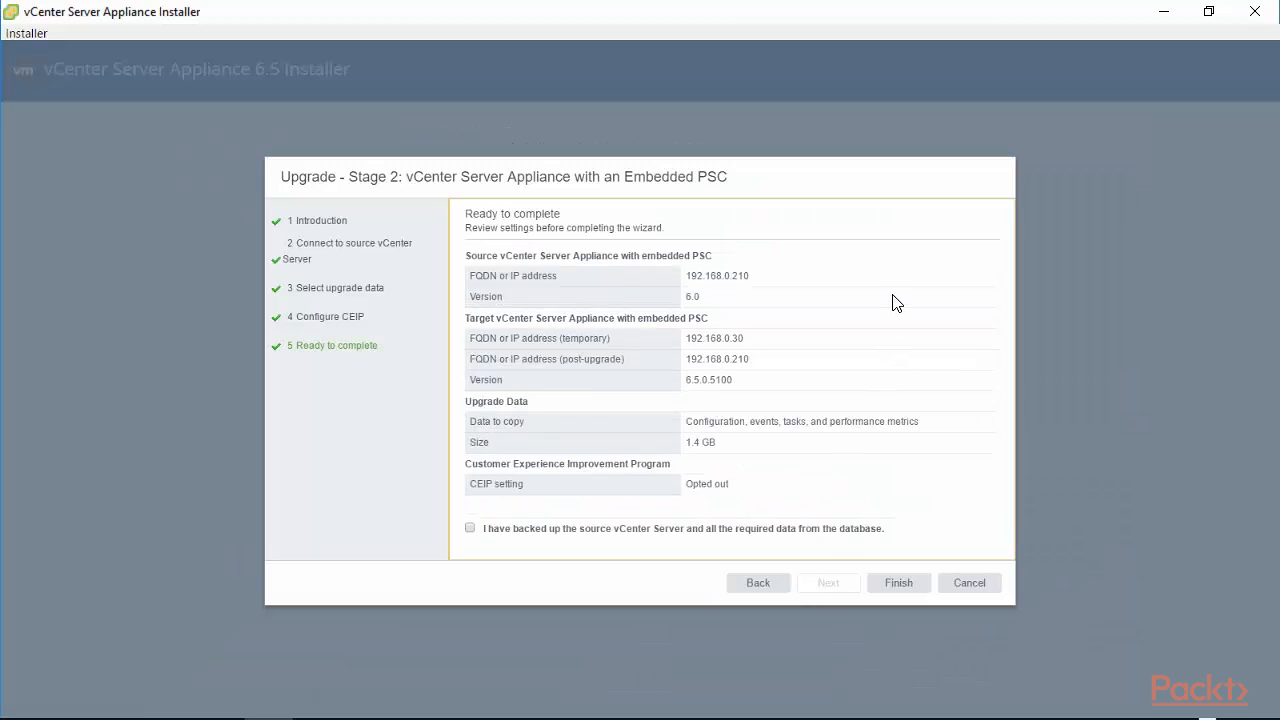
{"action": "left_click_drag", "start_coordinate": [467, 256], "coordinate": [714, 257]}
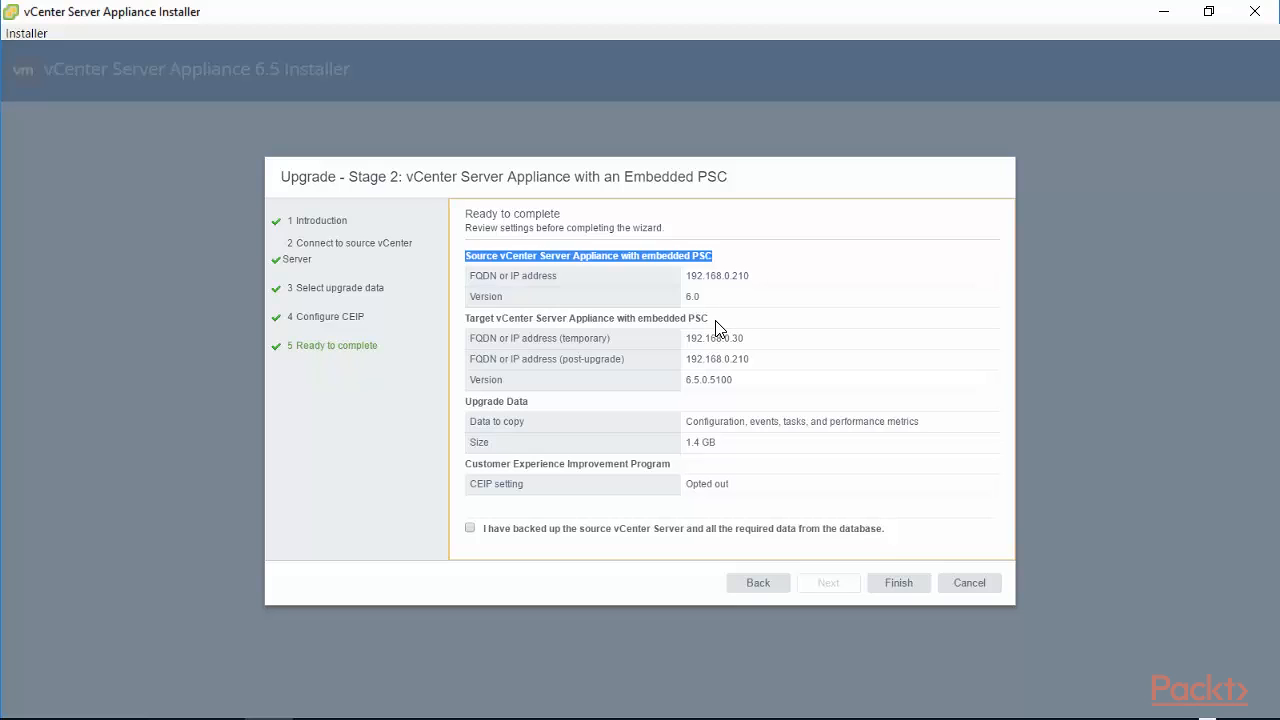
{"action": "left_click_drag", "start_coordinate": [714, 321], "coordinate": [460, 326]}
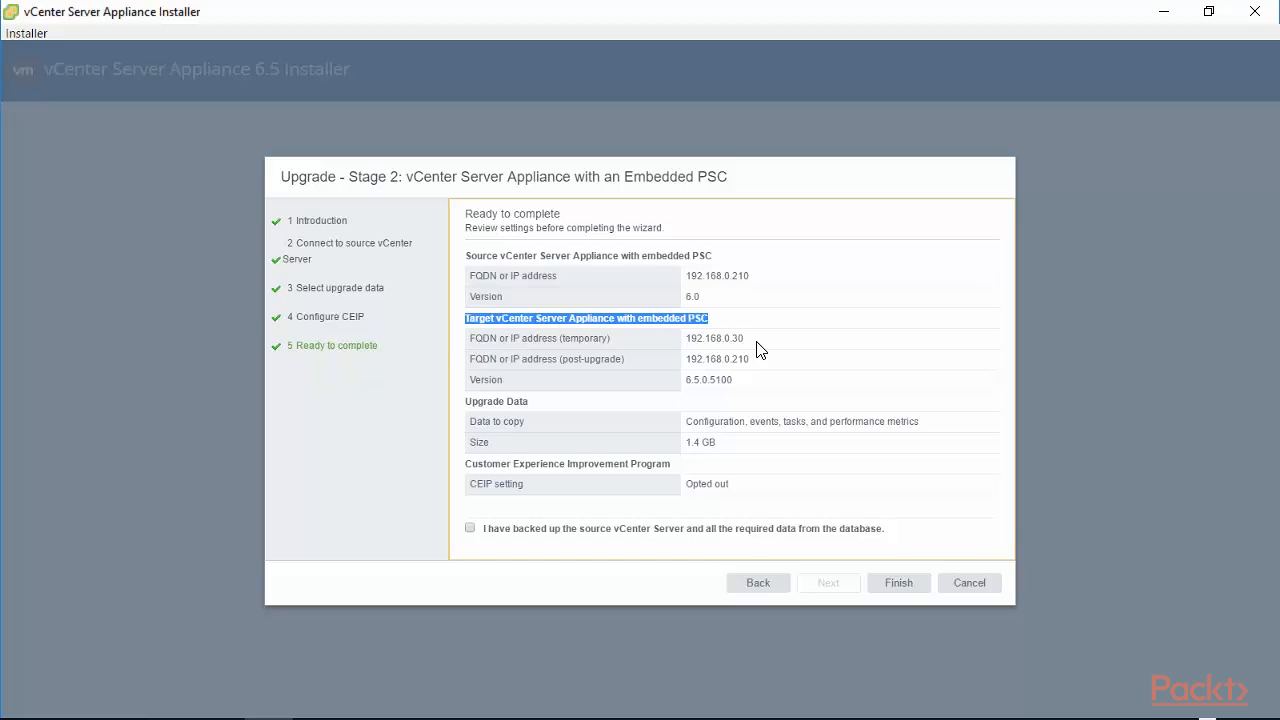
{"action": "left_click_drag", "start_coordinate": [755, 343], "coordinate": [460, 358]}
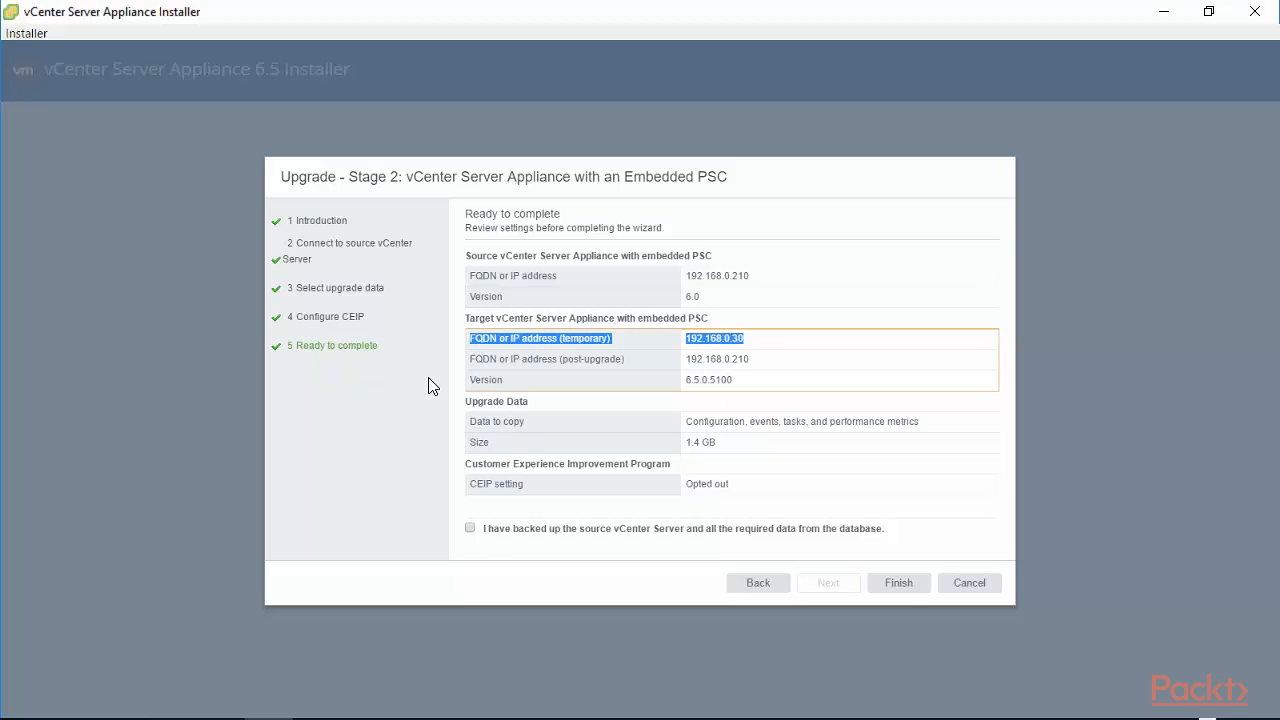
{"action": "left_click_drag", "start_coordinate": [750, 358], "coordinate": [684, 358]}
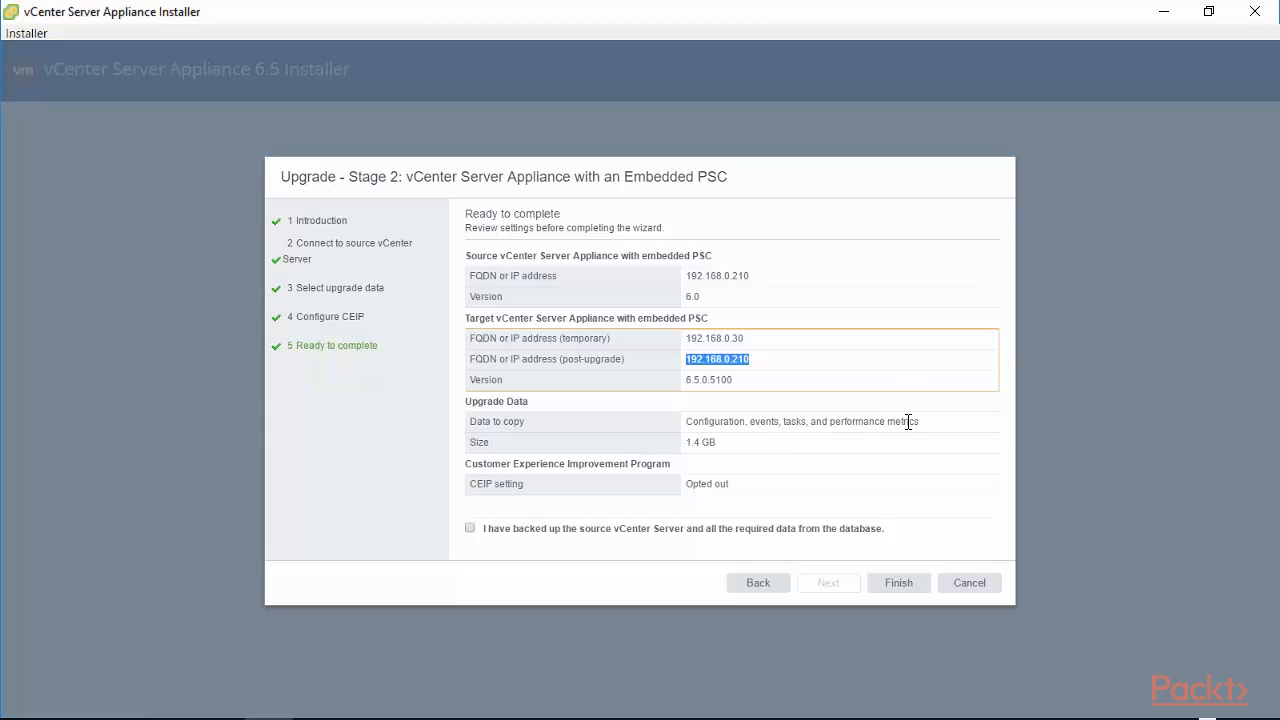
{"action": "left_click_drag", "start_coordinate": [929, 429], "coordinate": [669, 417]}
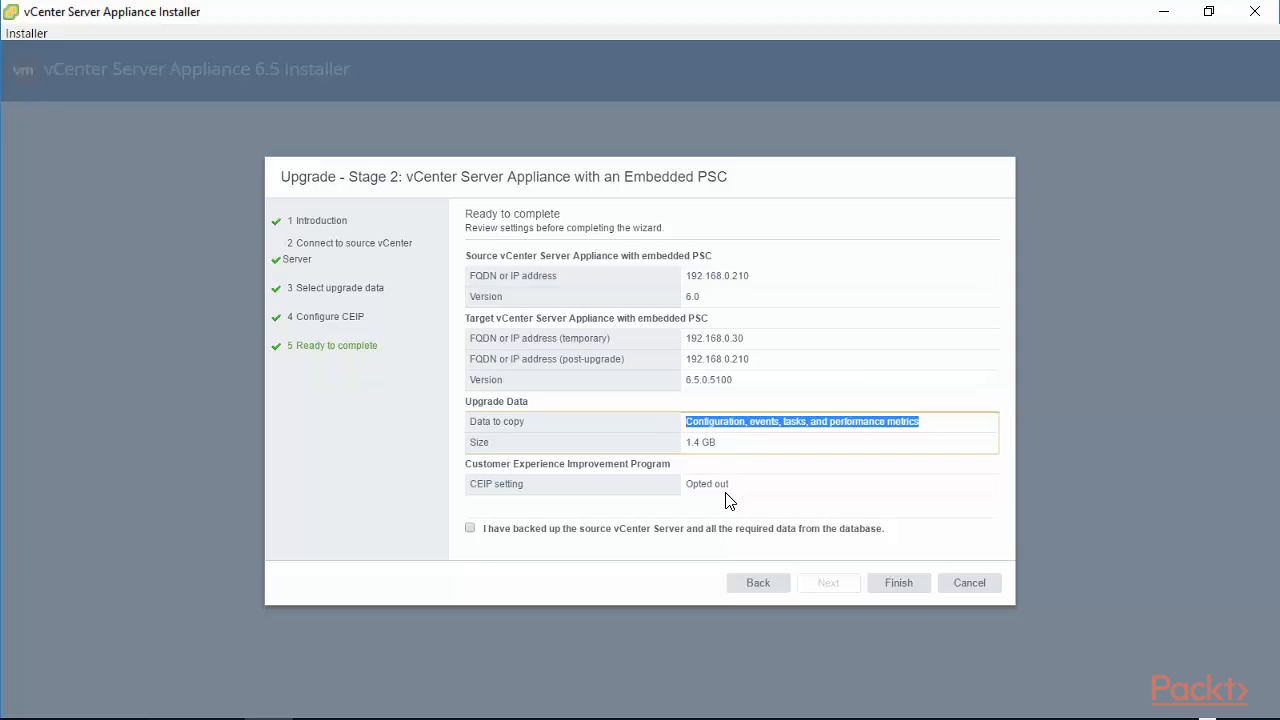
- Try to finish the stage 2 wizard with the source backup acknowledgement cleared
{"action": "left_click", "coordinate": [472, 530]}
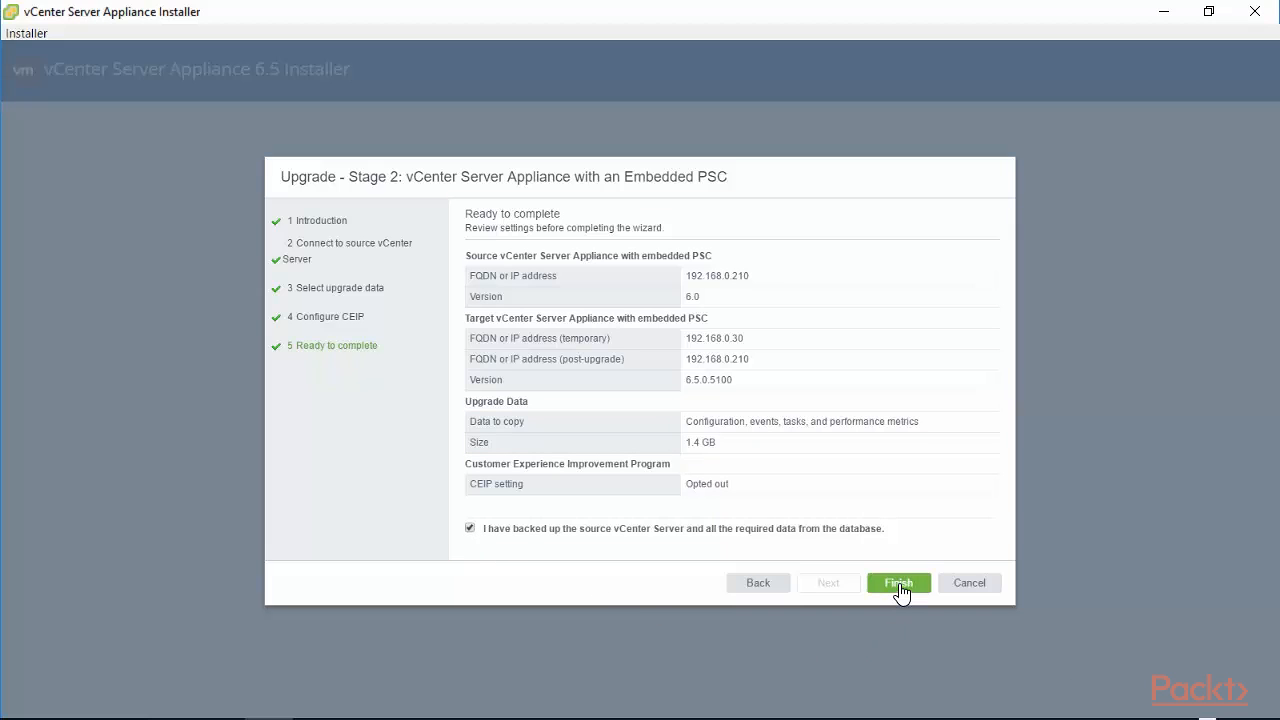
{"action": "left_click", "coordinate": [471, 528]}
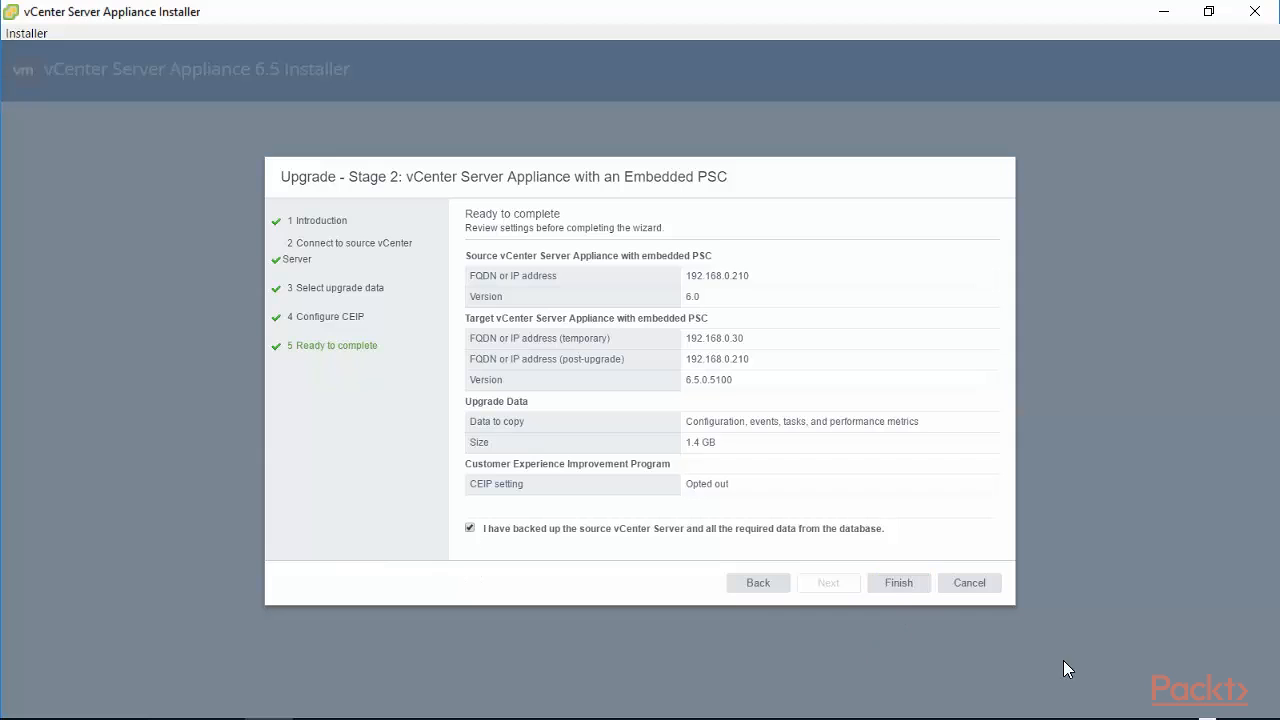
{"action": "left_click", "coordinate": [901, 588]}
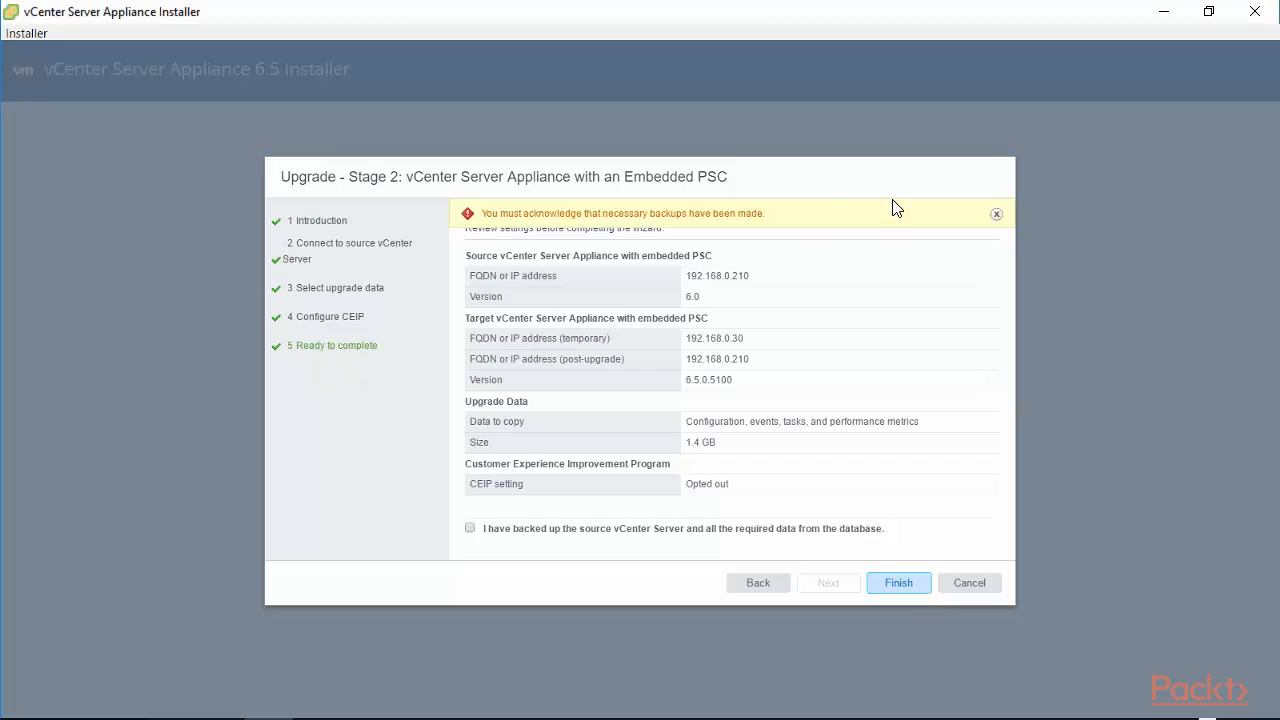
{"action": "left_click", "coordinate": [996, 214]}
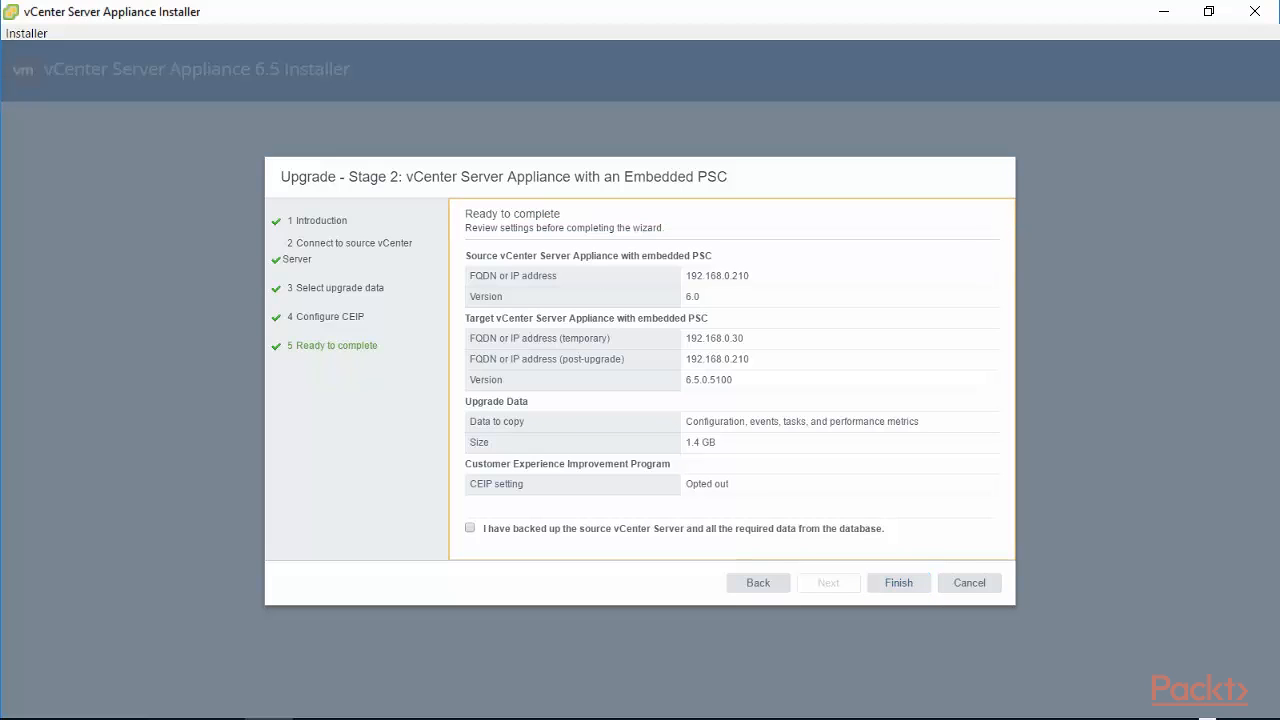
- Acknowledge the source vCenter Server backup, finish the wizard and accept the source shutdown to start the upgrade
{"action": "left_click", "coordinate": [470, 530]}
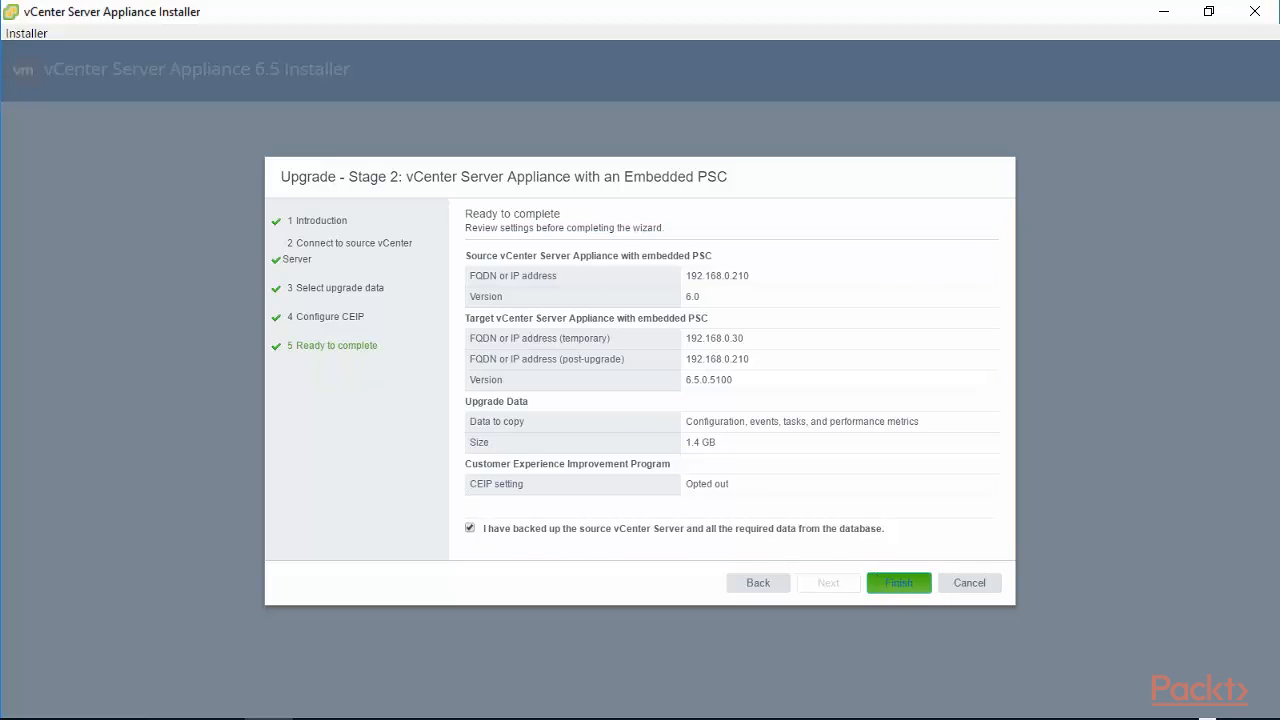
{"action": "left_click", "coordinate": [920, 588]}
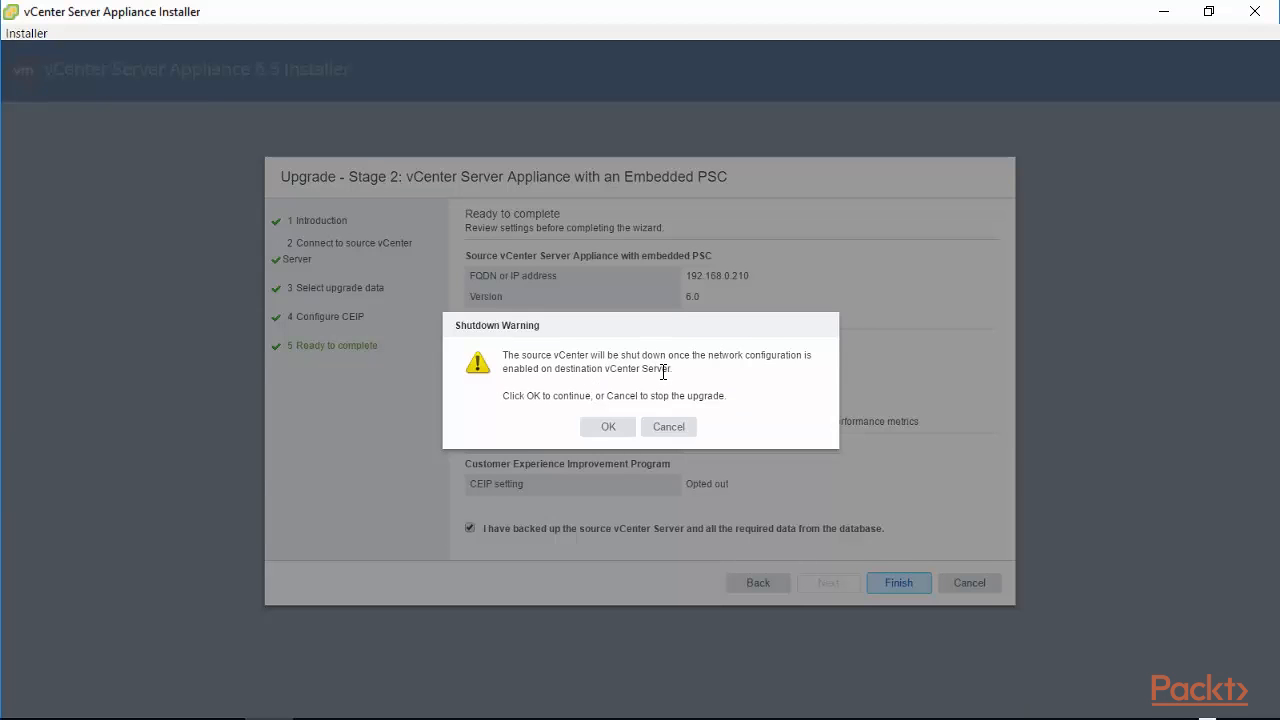
{"action": "left_click_drag", "start_coordinate": [674, 368], "coordinate": [490, 366]}
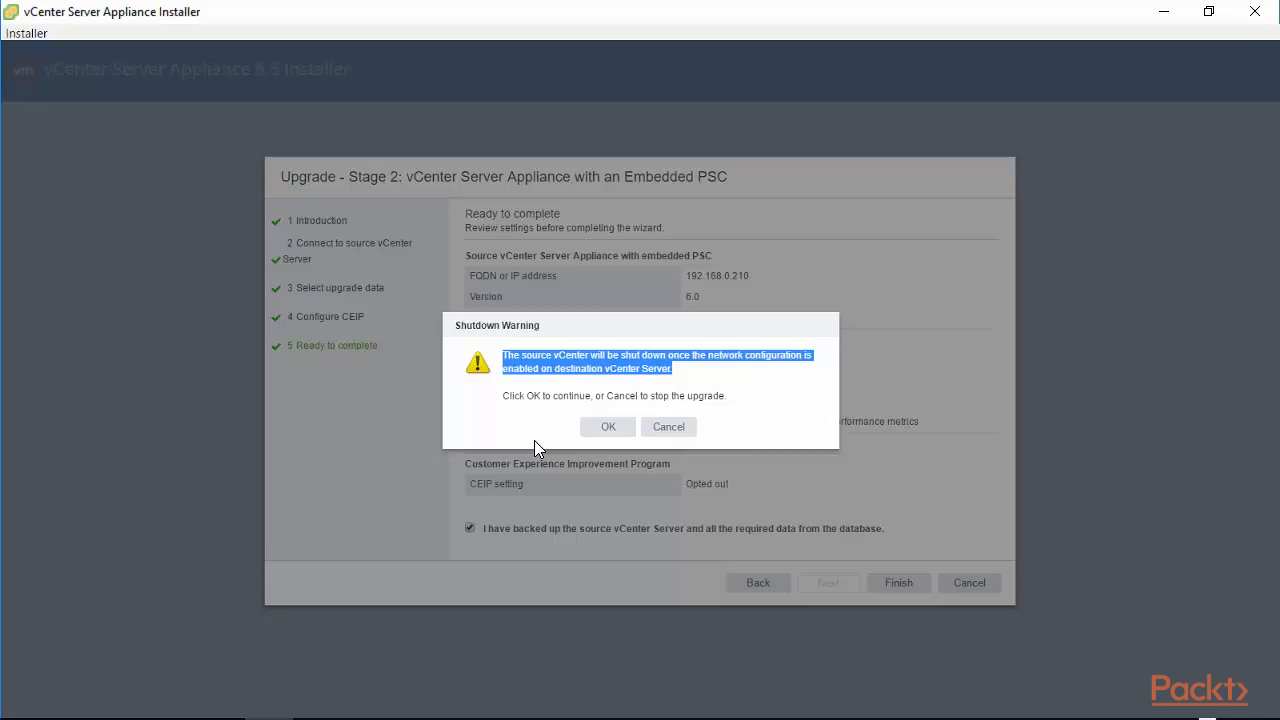
{"action": "left_click", "coordinate": [608, 427]}
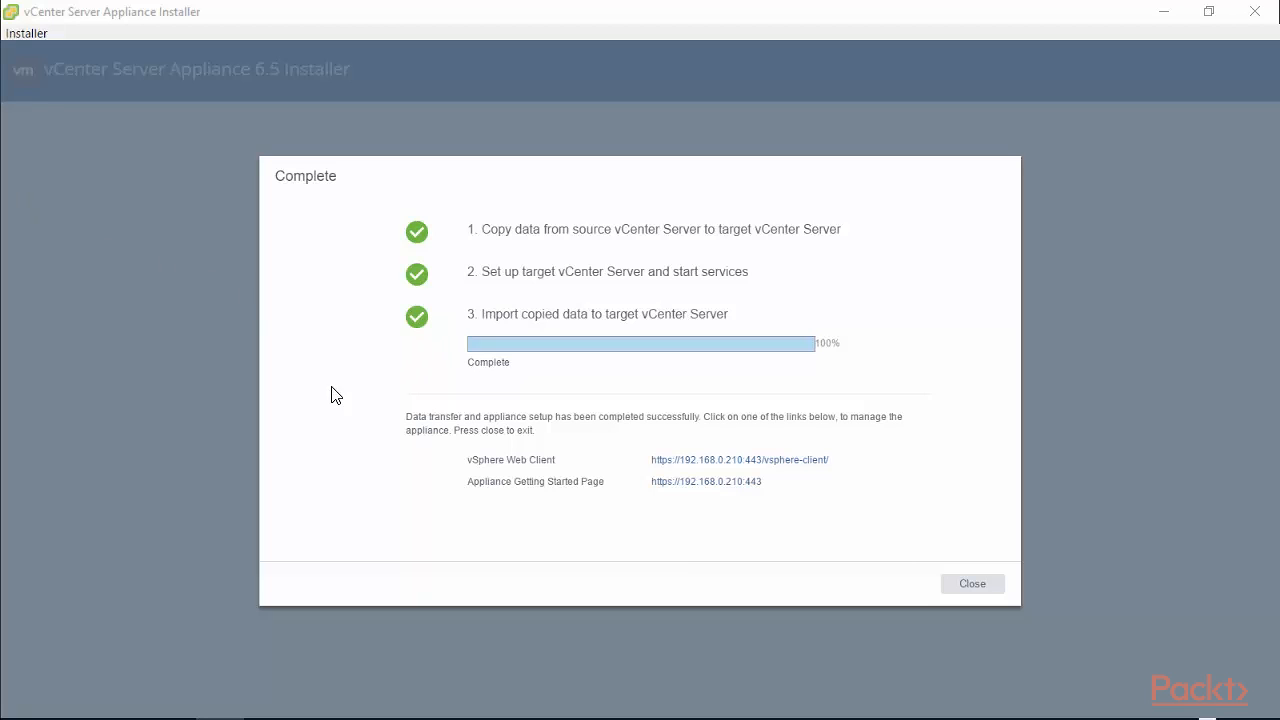
- Read the upgrade completion message and vSphere Web Client address, and check the vCenter version in the vSphere Web Client summary
{"action": "left_click_drag", "start_coordinate": [406, 416], "coordinate": [700, 422]}
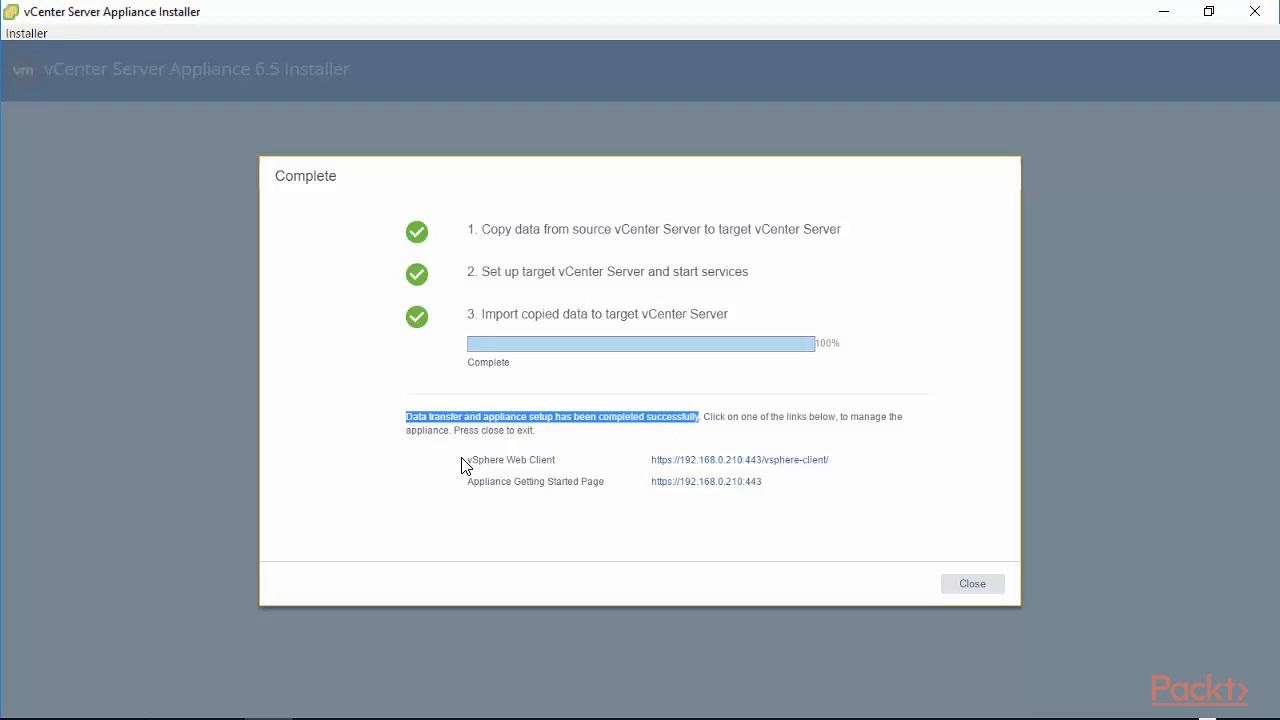
{"action": "left_click_drag", "start_coordinate": [466, 460], "coordinate": [838, 459]}
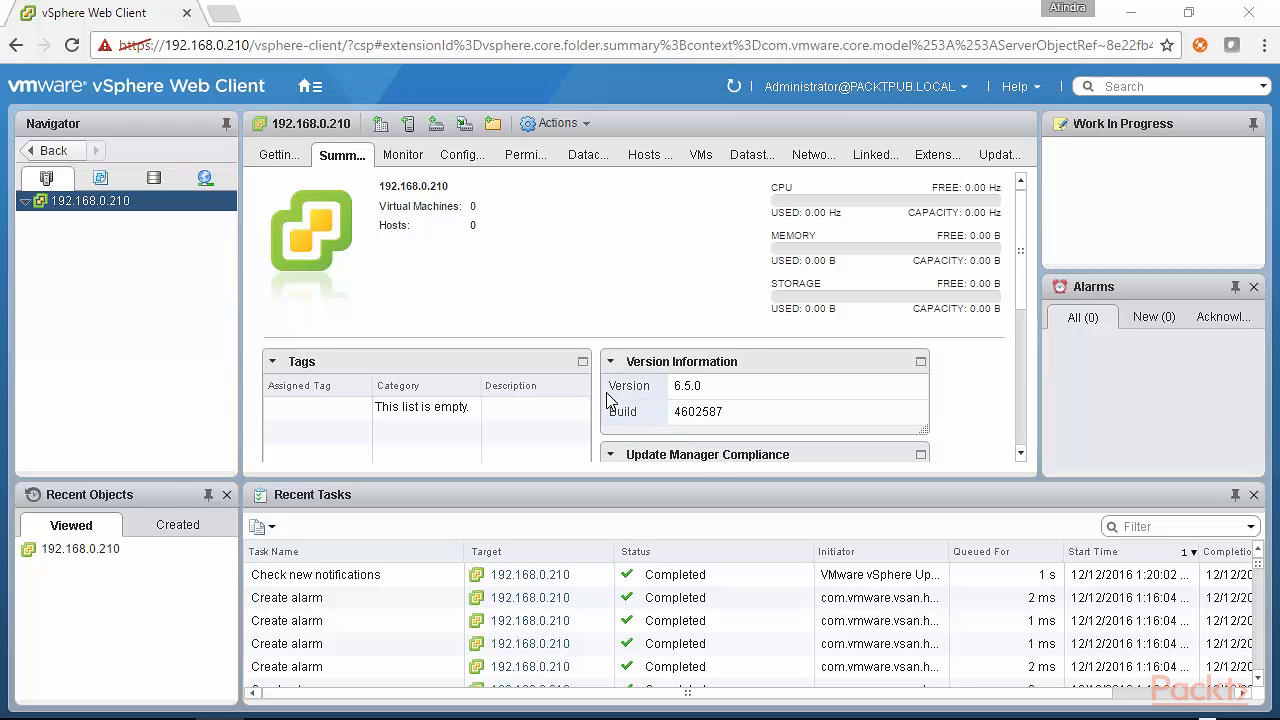
{"action": "left_click_drag", "start_coordinate": [706, 392], "coordinate": [672, 390]}
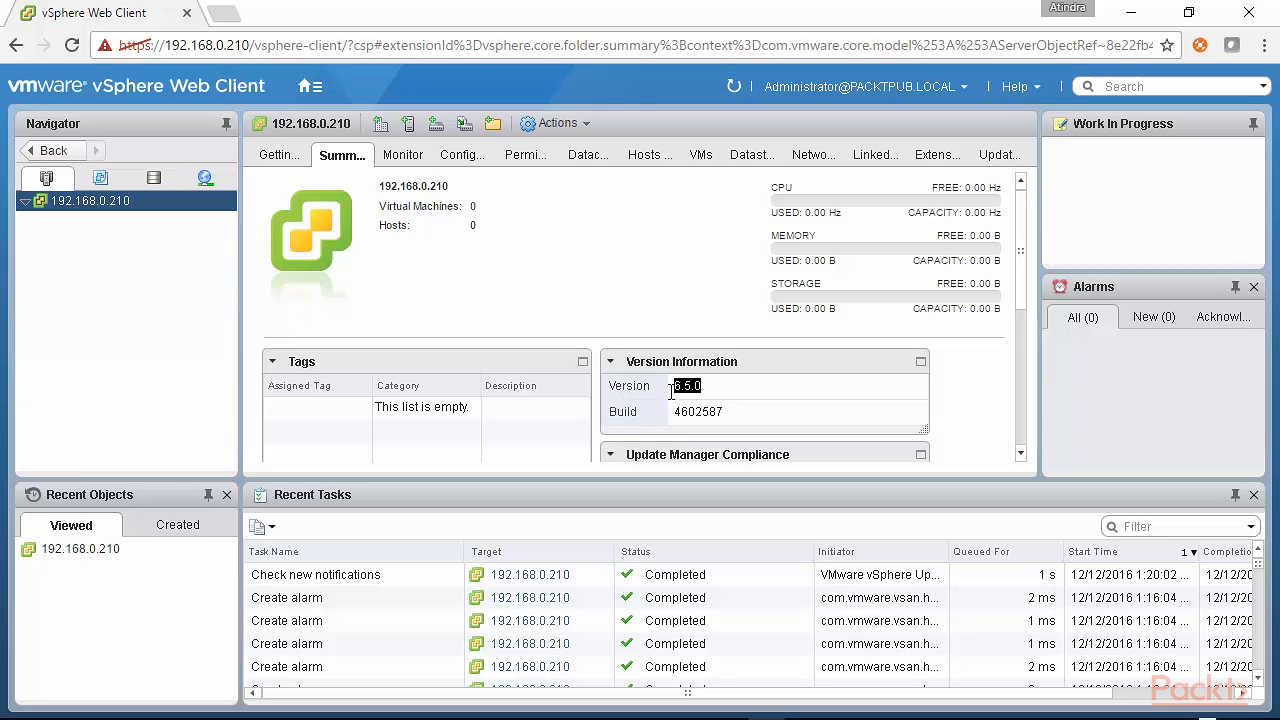